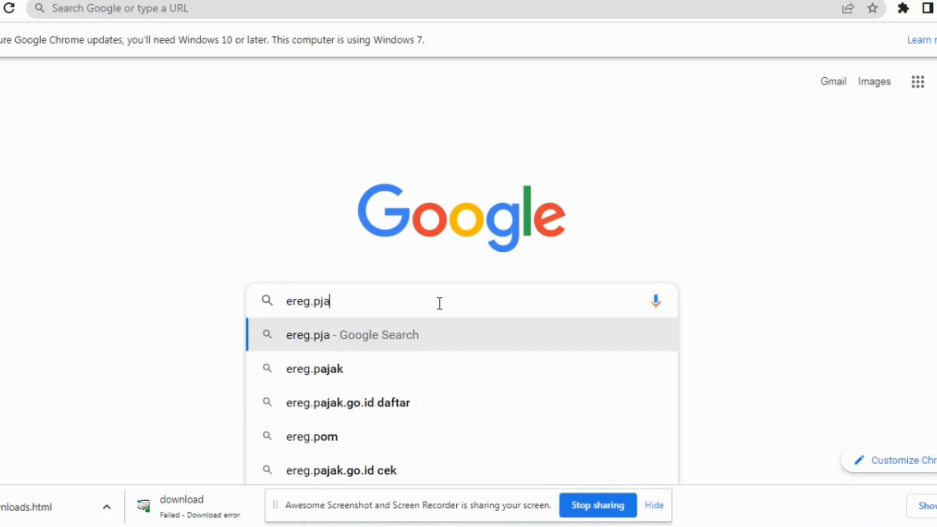
Go to ereg.pajak.go.id and open the new-account registration form at its email field.
key("BackSpace")
key("BackSpace")
type("ajak.go.id")
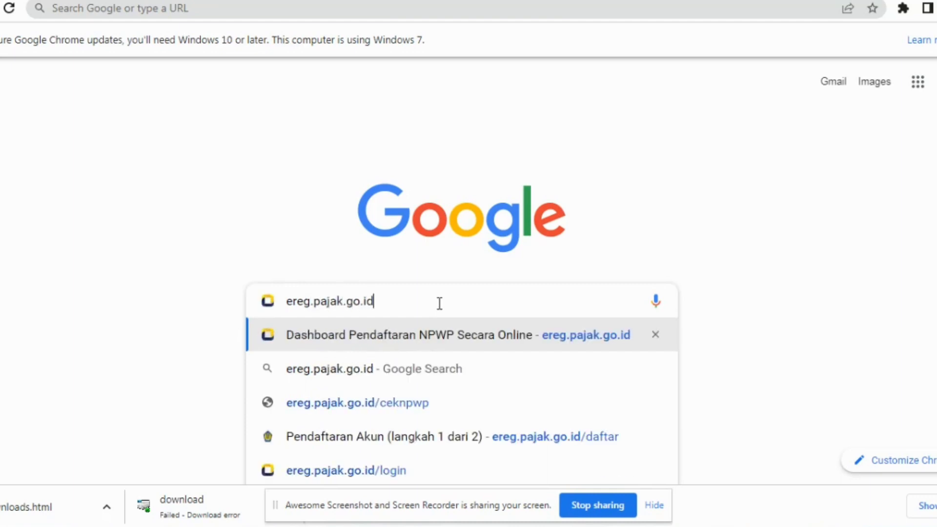
key("Return")
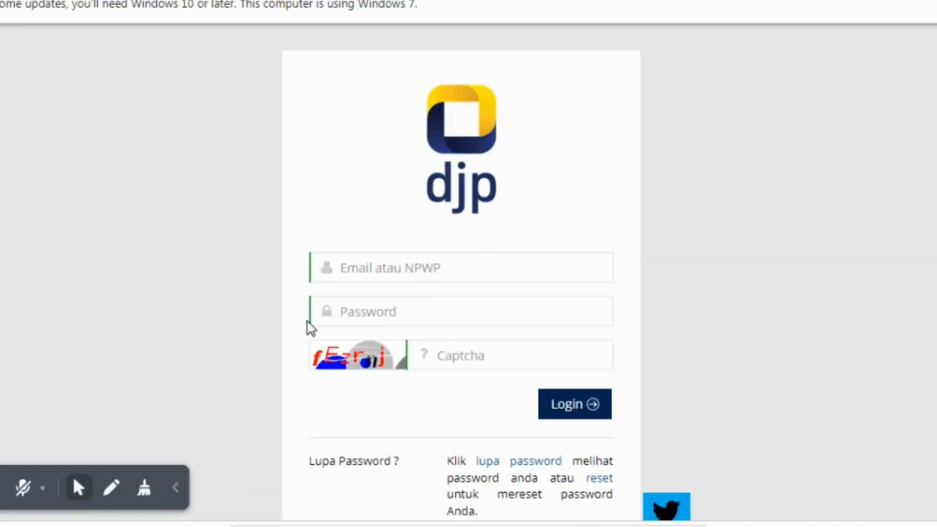
scroll(461, 273, "down", 2)
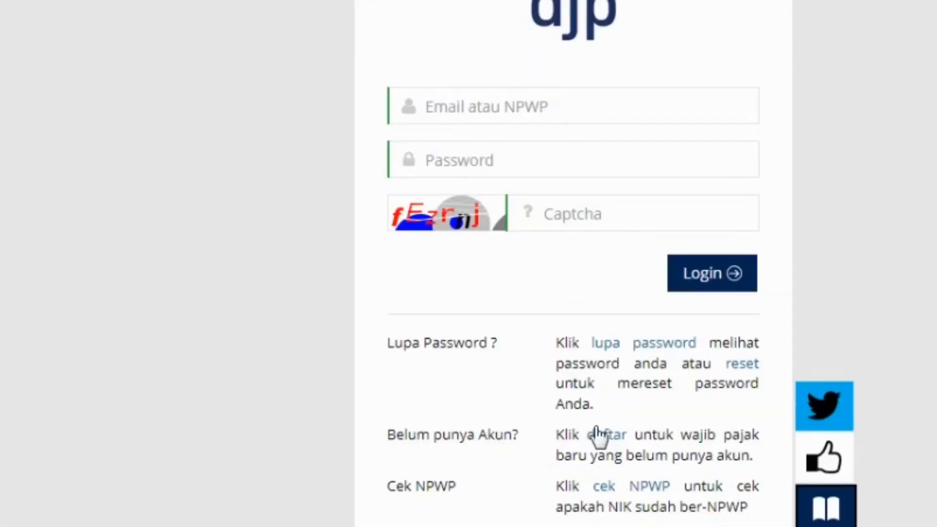
left_click(487, 385)
left_click(293, 169)
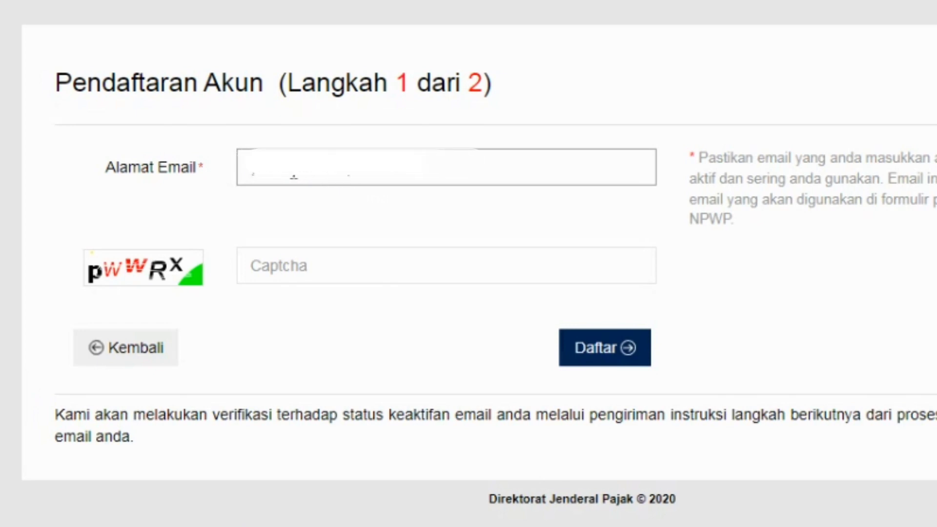
Finish the registration email, enter the captcha, submit step 1, and dismiss the success message.
type("ail.com")
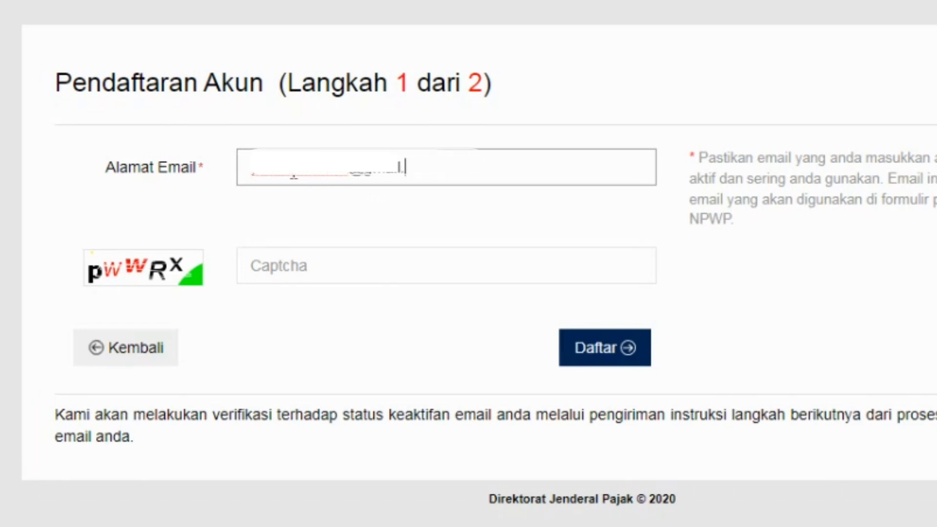
left_click(342, 278)
type("pWWRx")
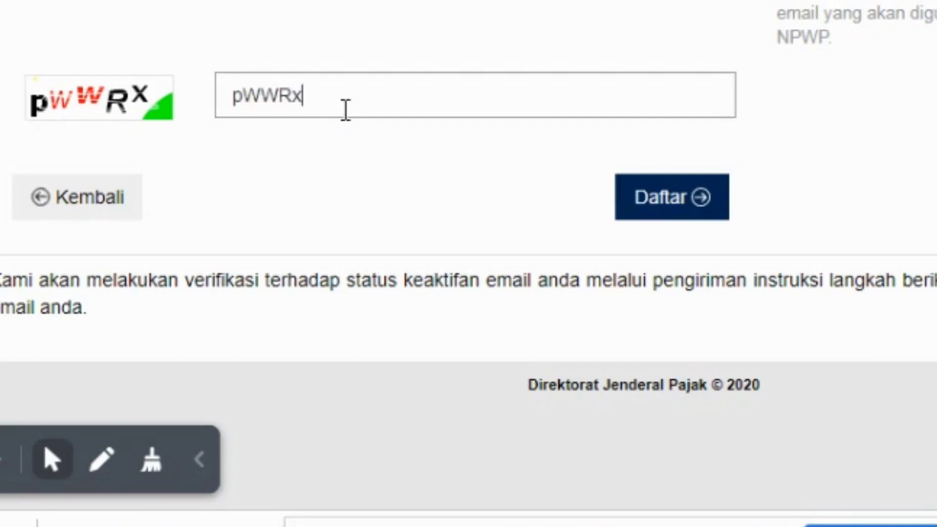
left_click(673, 197)
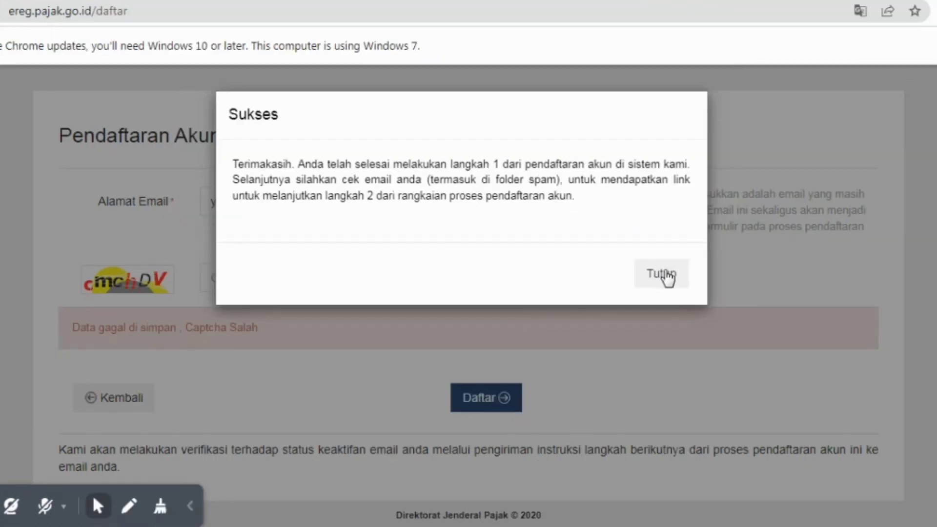
left_click(663, 274)
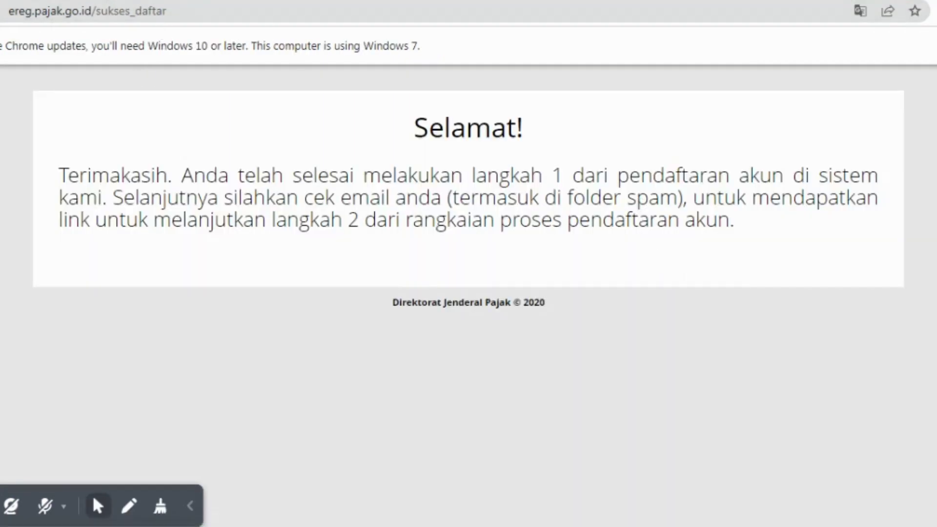
left_click(675, 14)
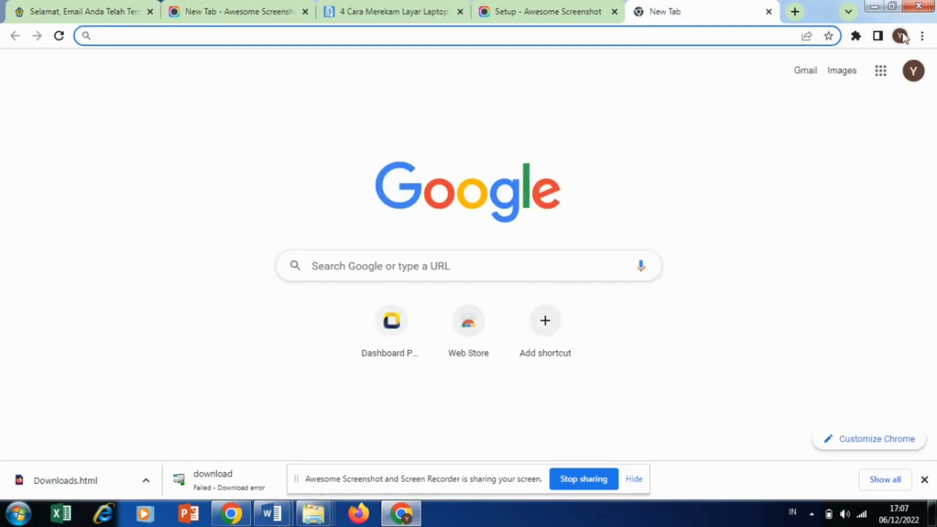
Follow the verification link in the Email Aktifasi Ereg message, then fill in the name and password.
left_click(807, 72)
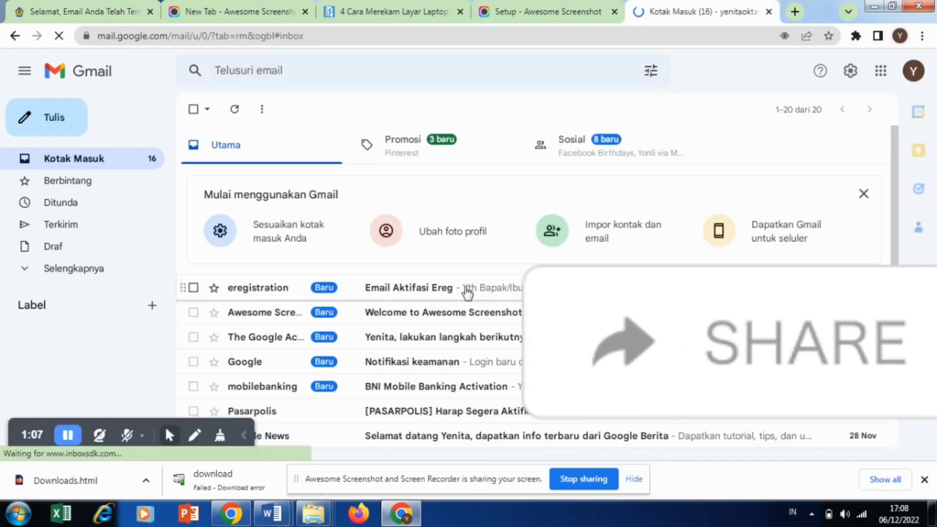
left_click(466, 293)
left_click(250, 295)
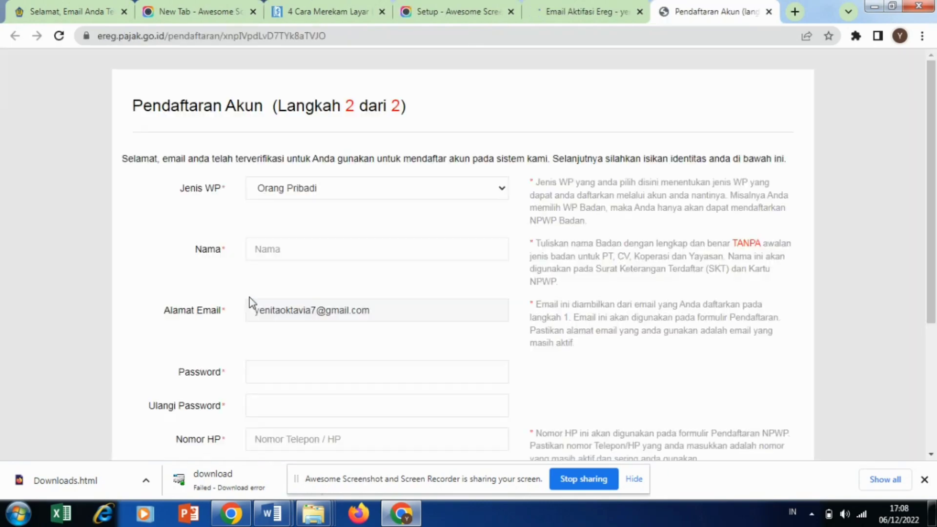
left_click(355, 249)
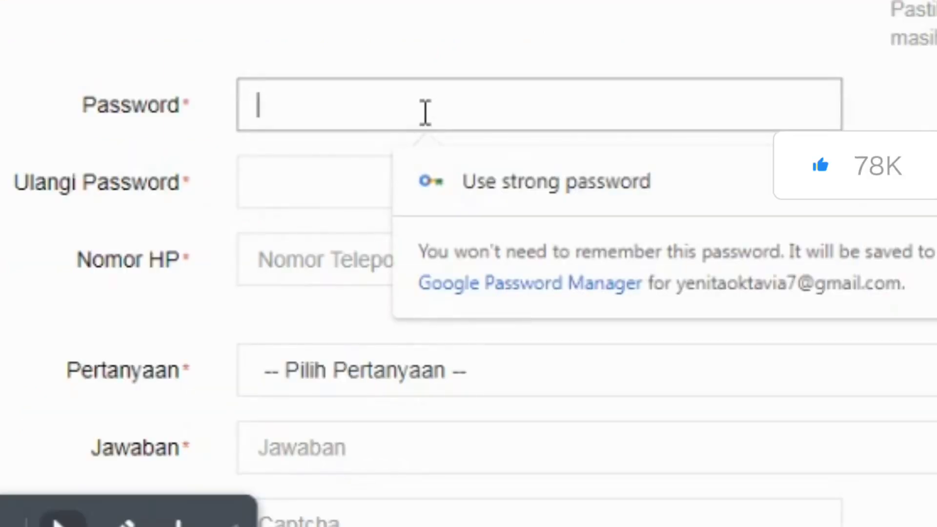
left_click(506, 206)
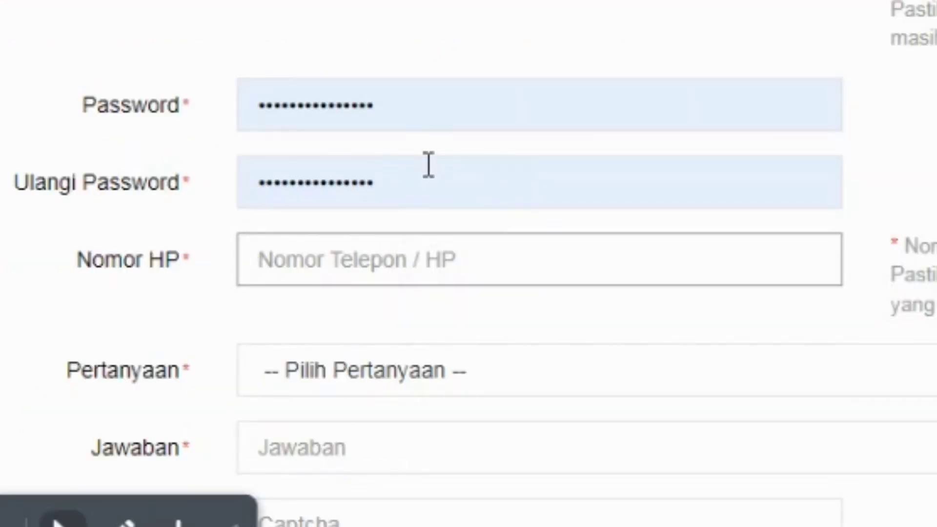
type("08")
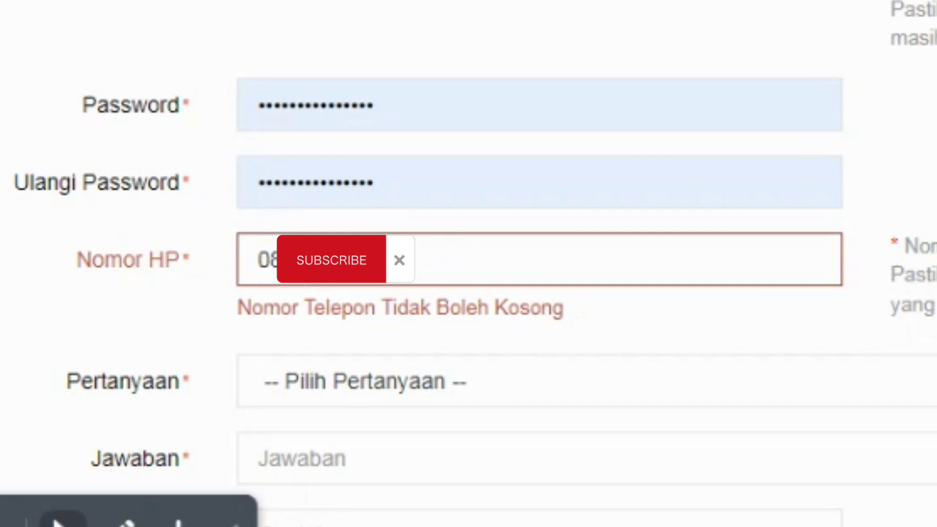
Choose the pet-name security question, enter its answer and the captcha, and submit step 2.
left_click(574, 376)
left_click(524, 442)
left_click(488, 448)
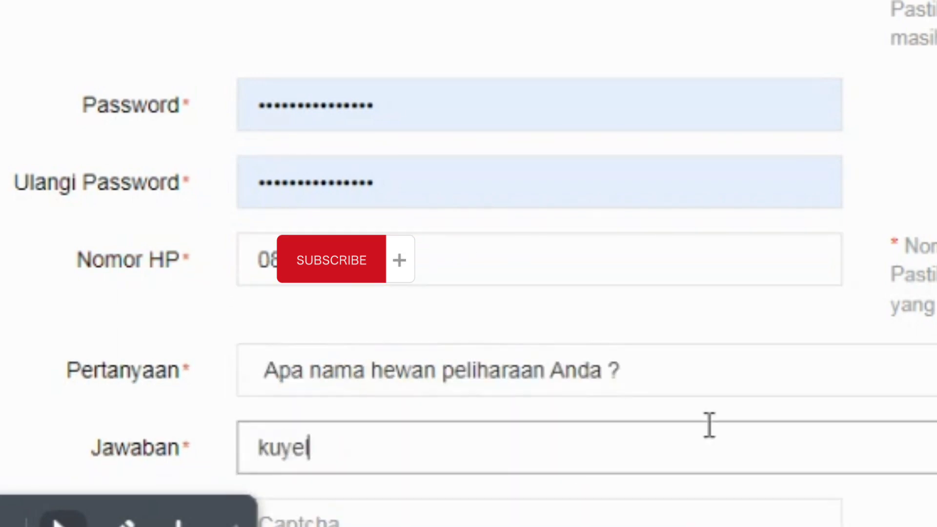
left_click(428, 524)
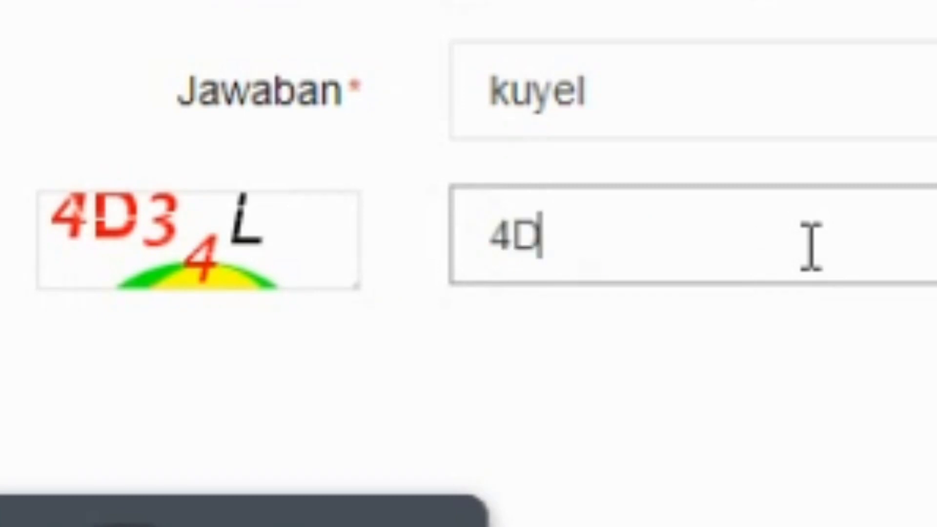
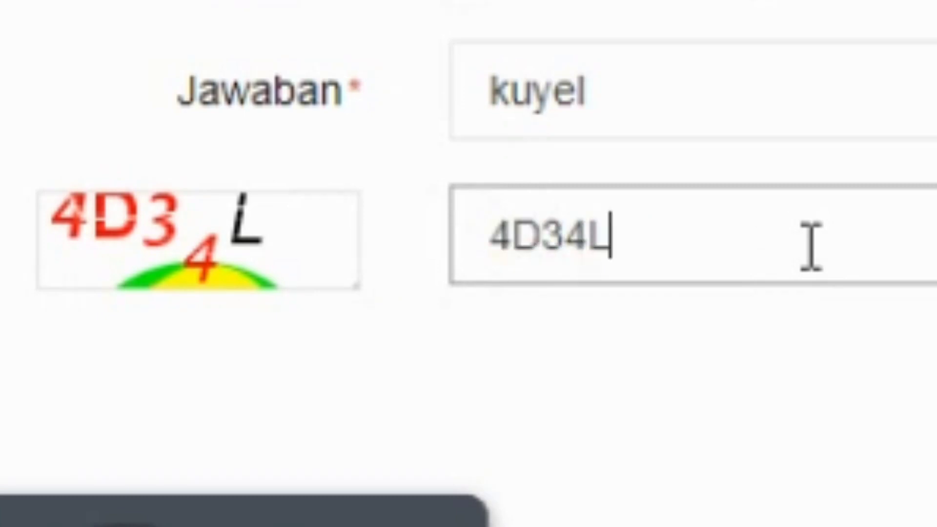
left_click(738, 312)
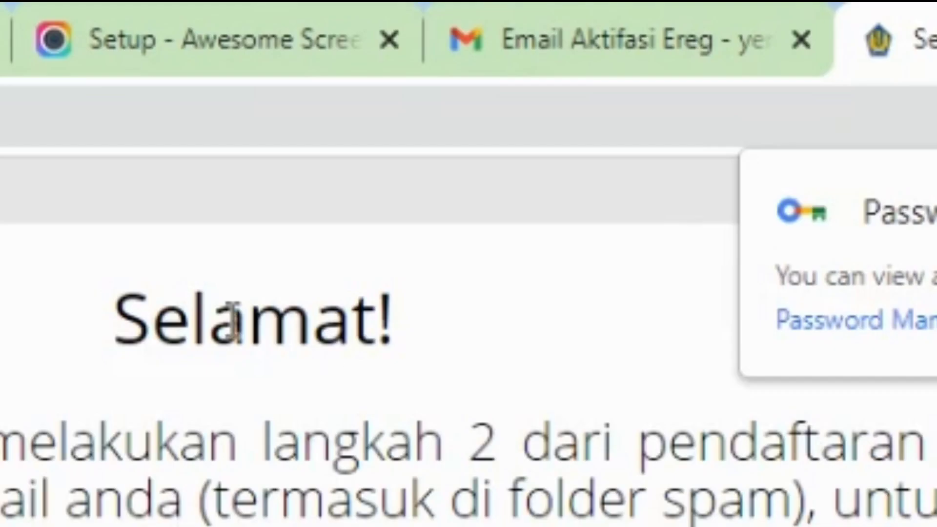
Activate the account from the link in the Email Aktifasi Akun message.
left_click(639, 57)
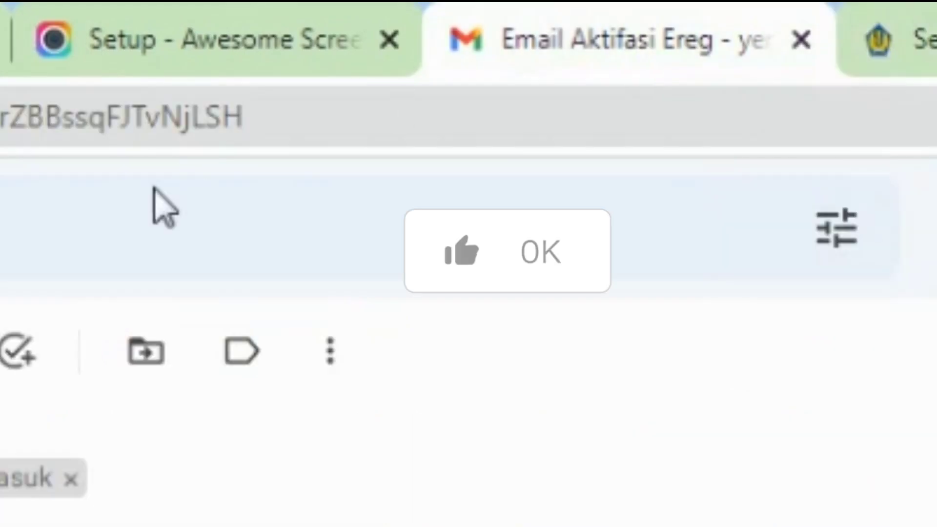
left_click(259, 241)
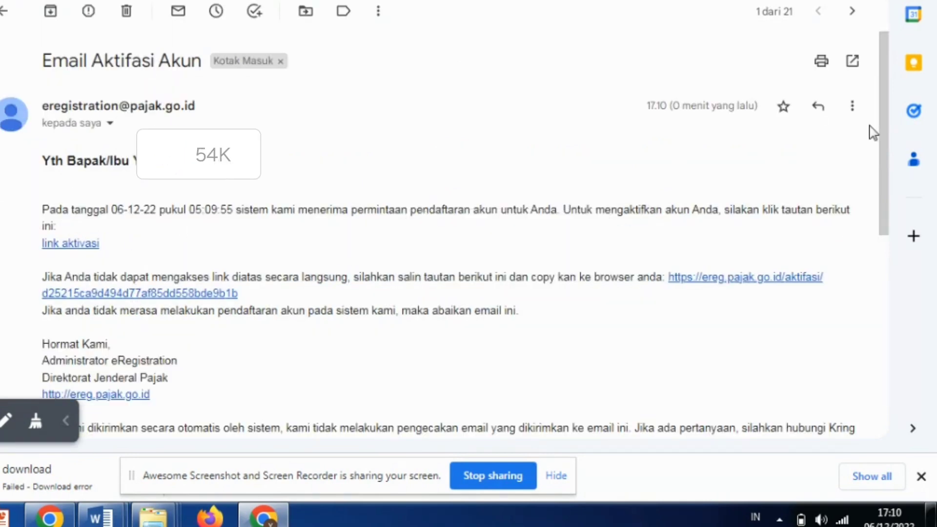
left_click(80, 245)
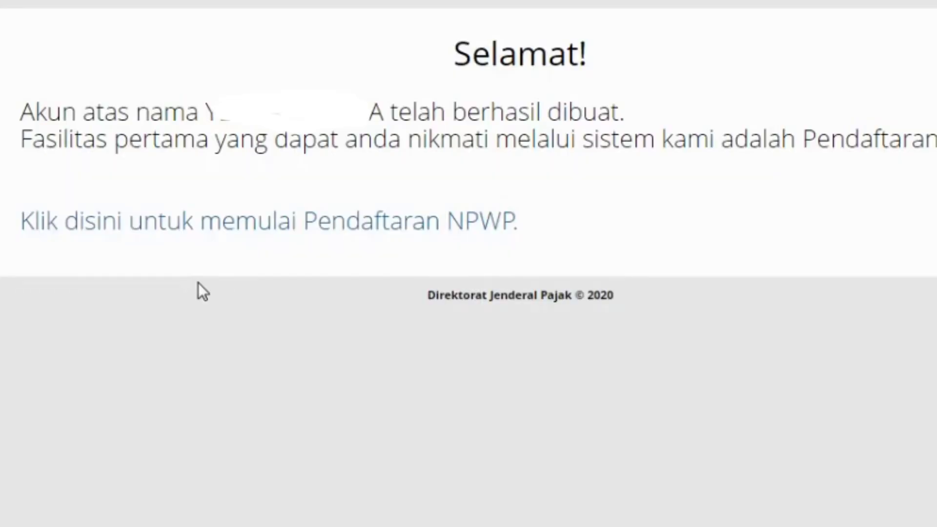
Start the NPWP registration and log in with the captcha.
left_click(201, 225)
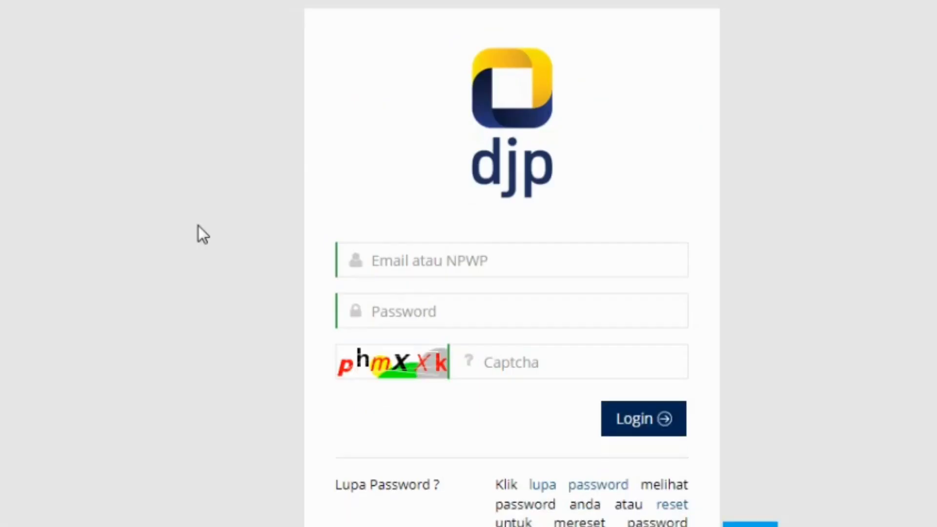
left_click(539, 364)
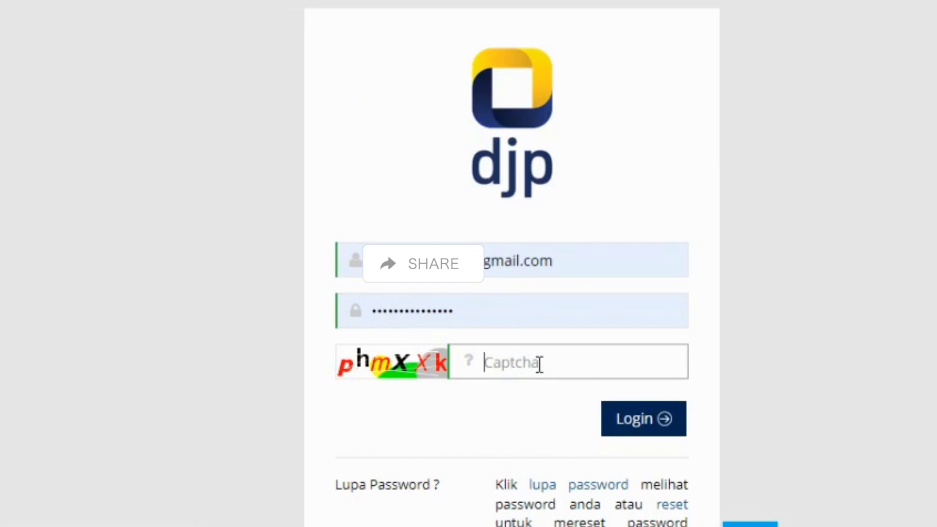
type("phm")
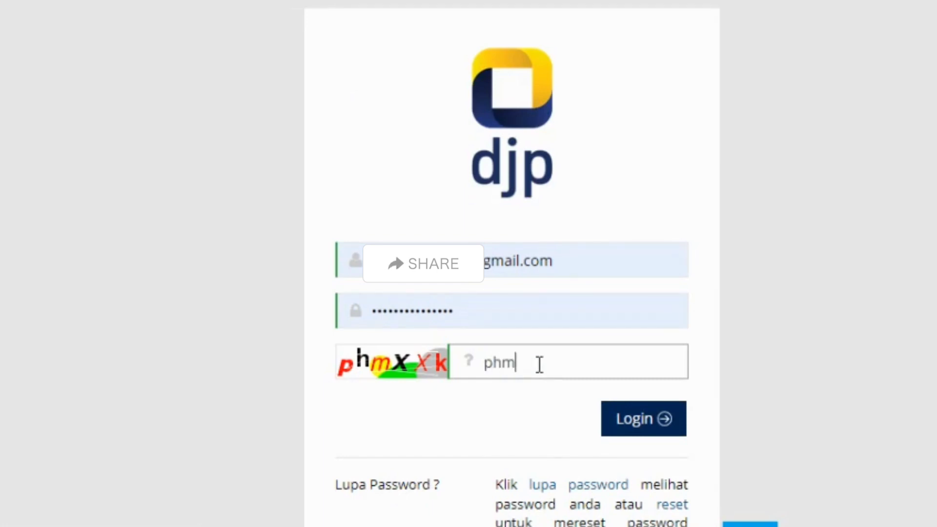
type("XXk")
left_click(646, 430)
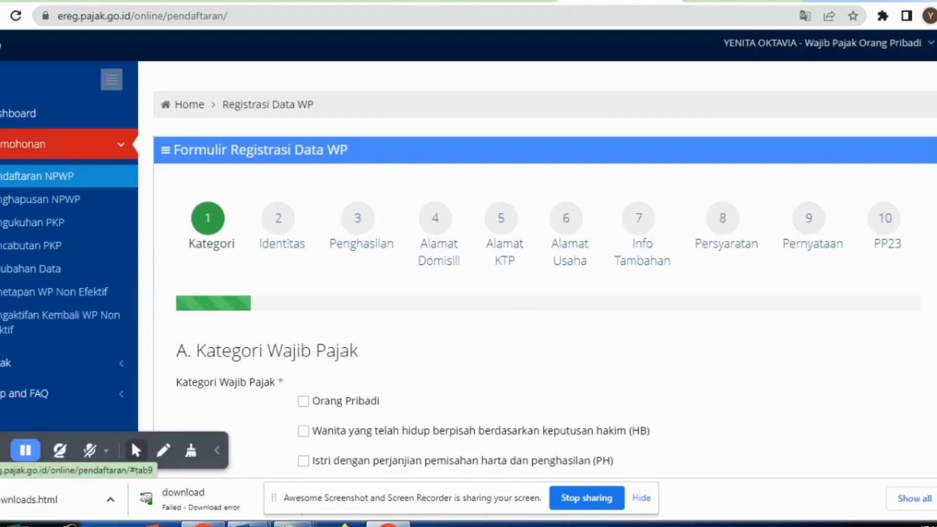
Confirm the Orang Pribadi category with PUSAT status and continue to taxpayer identity.
scroll(536, 303, "down", 1)
scroll(537, 268, "down", 2)
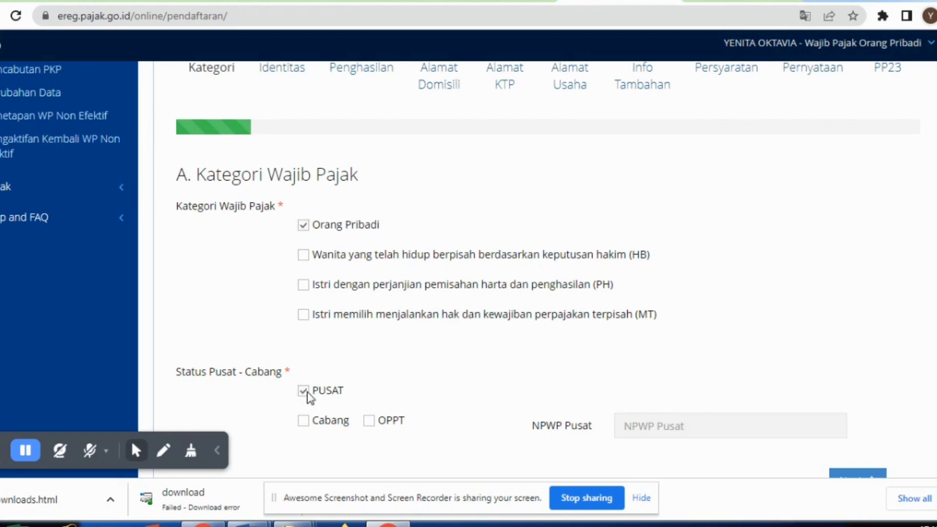
scroll(871, 287, "down", 1)
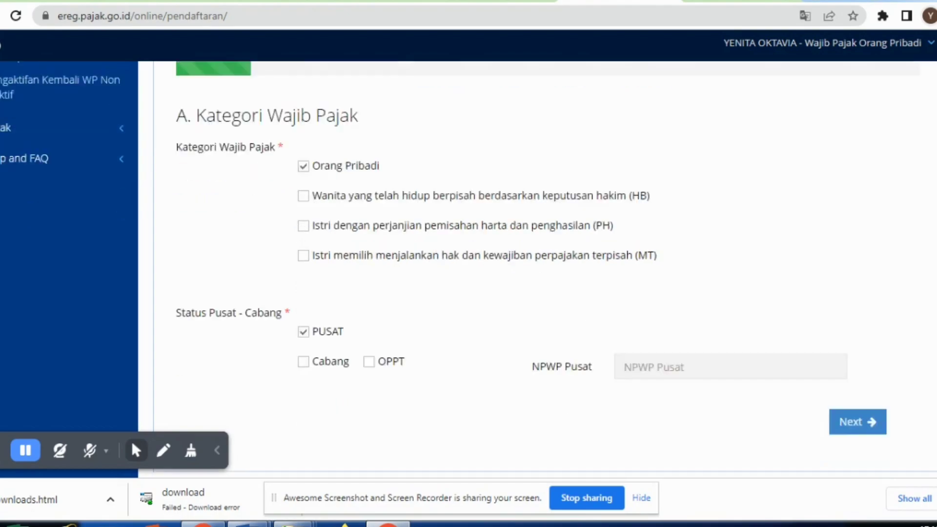
left_click(853, 421)
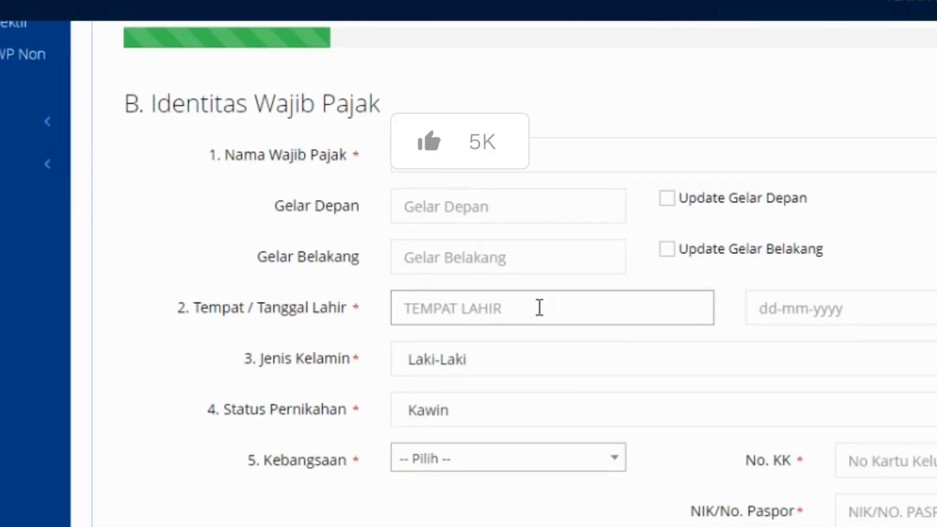
type("SUKAN")
key("BackSpace")
type("BANJAR")
left_click(811, 314)
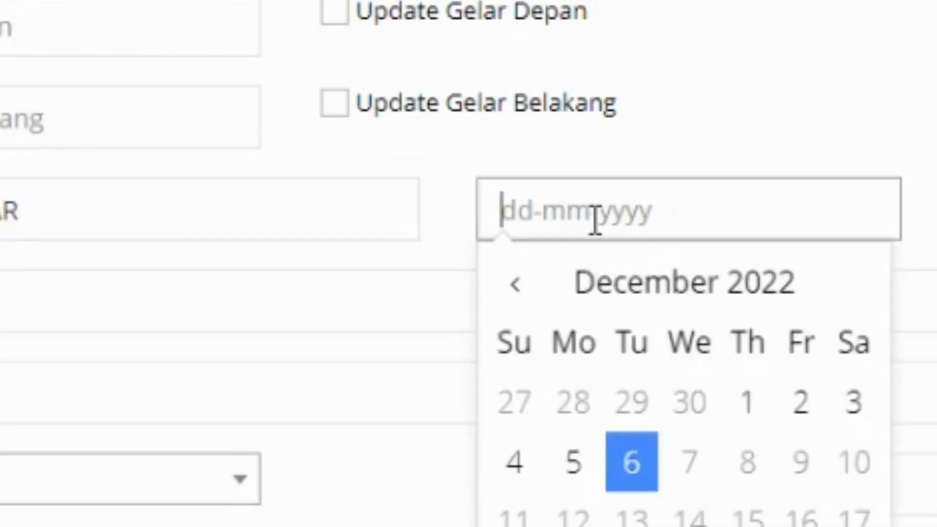
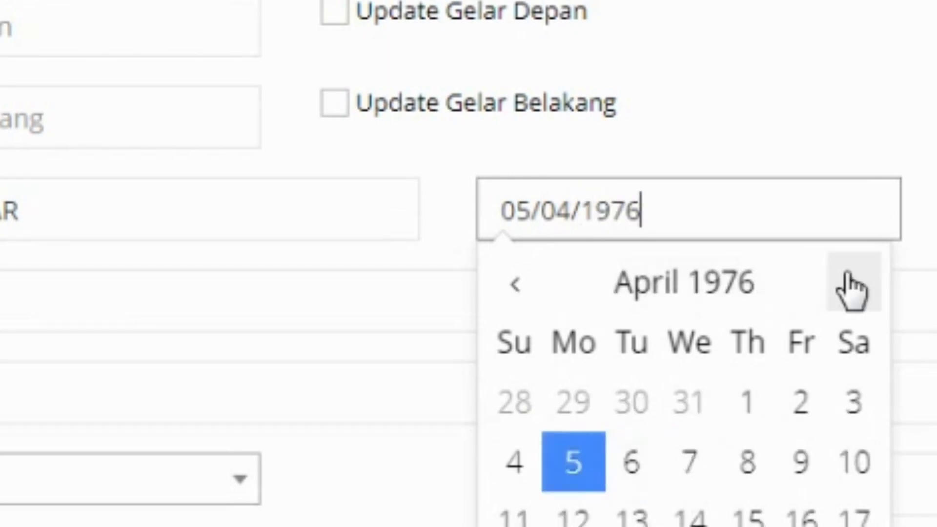
left_click(568, 470)
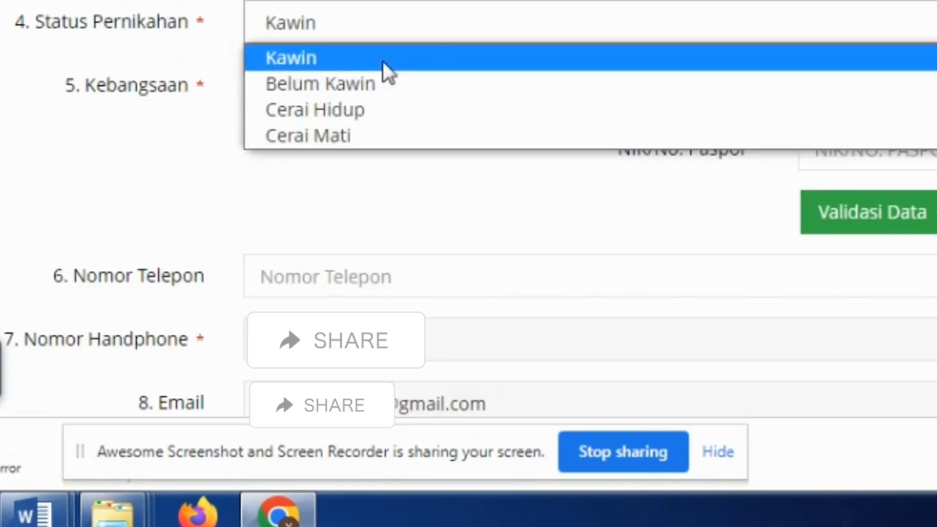
Set marital status to Kawin and nationality to INDONESIA.
left_click(382, 61)
left_click(431, 92)
left_click(422, 80)
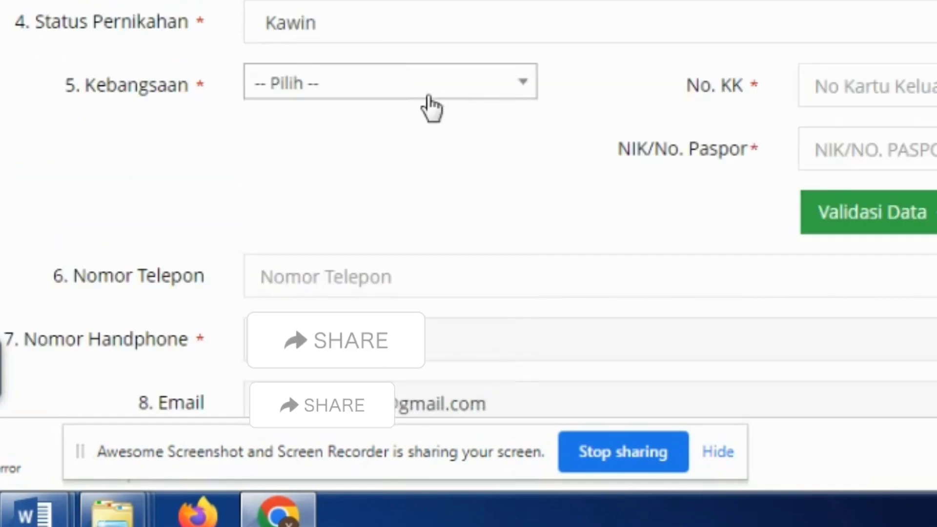
left_click(496, 80)
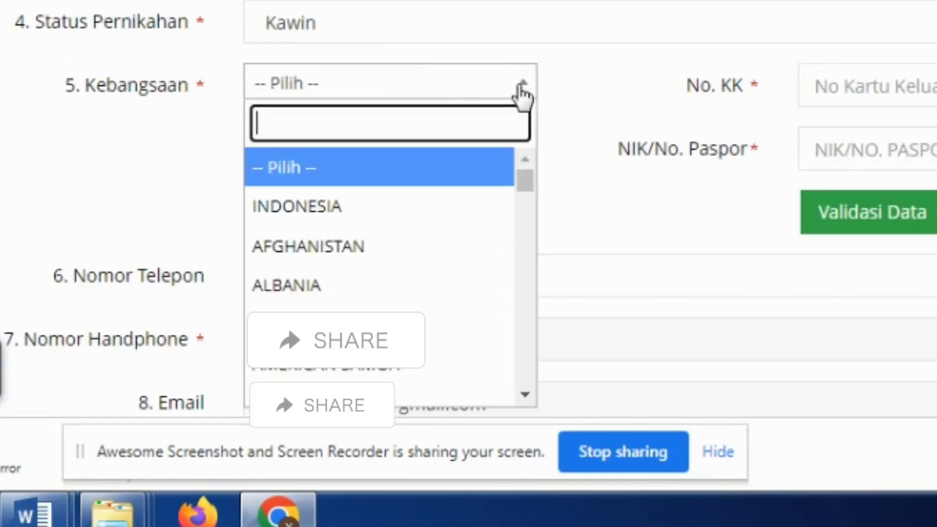
left_click(408, 213)
Enter the family card number and validate the KK and NIK numbers.
left_click(856, 89)
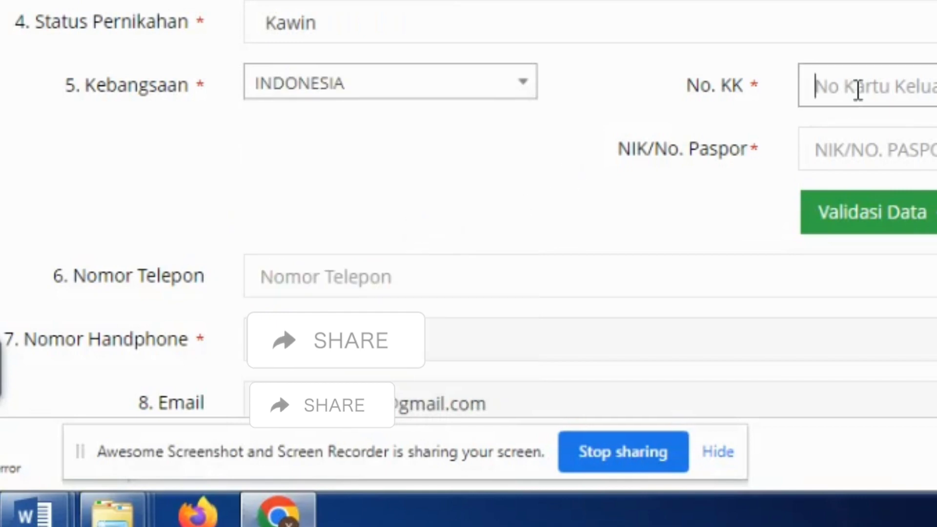
type("1")
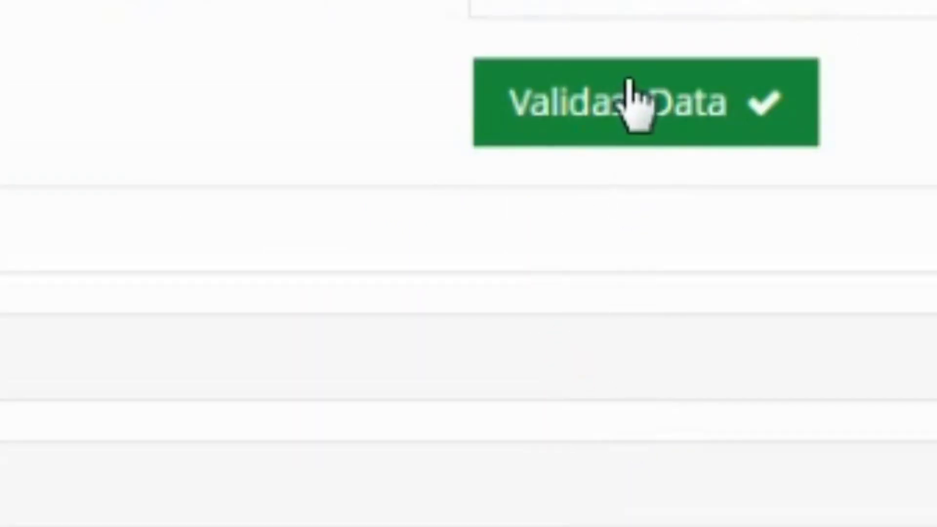
left_click(629, 81)
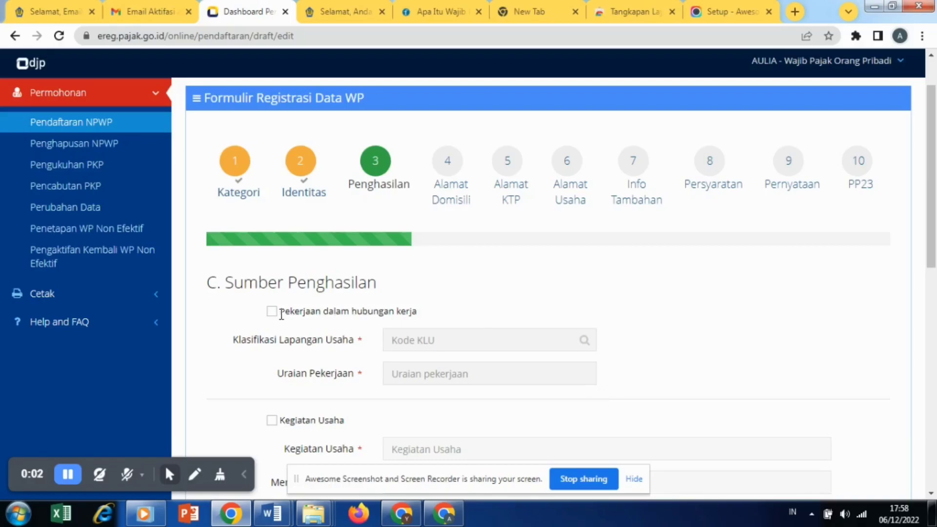
Add employment income with classification 96304 PEGAWAI SWASTA.
left_click(271, 312)
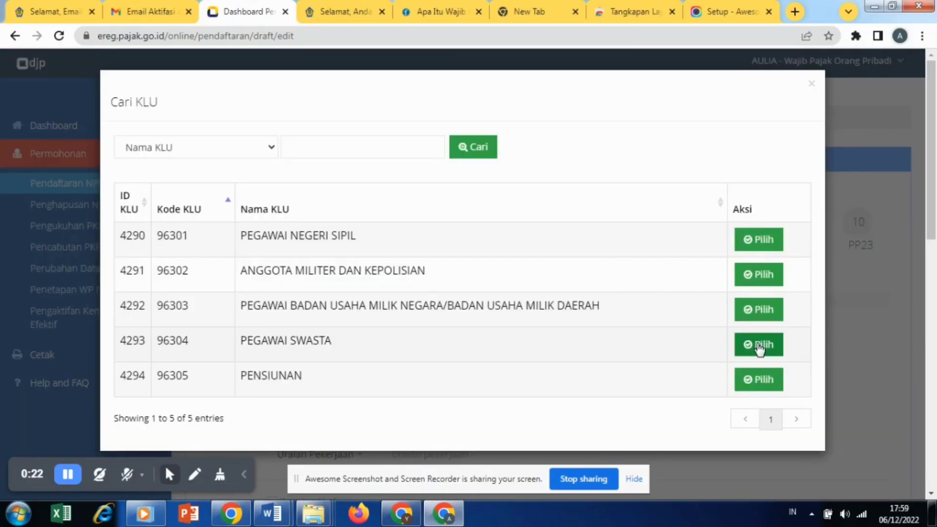
left_click(756, 344)
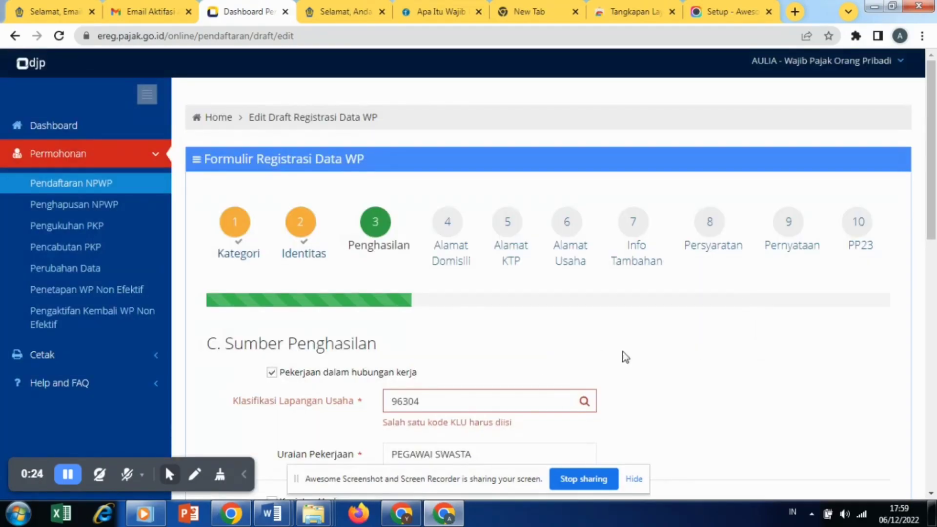
scroll(544, 382, "down", 5)
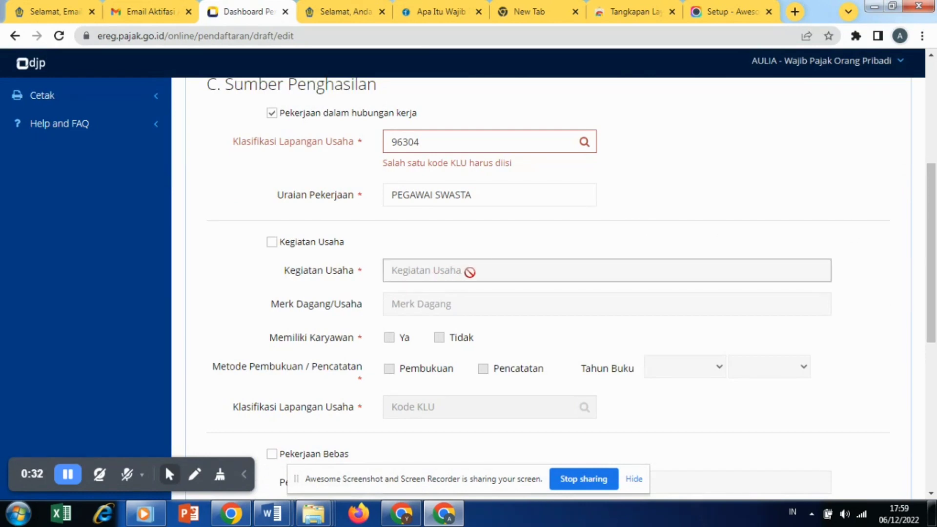
left_click(423, 143)
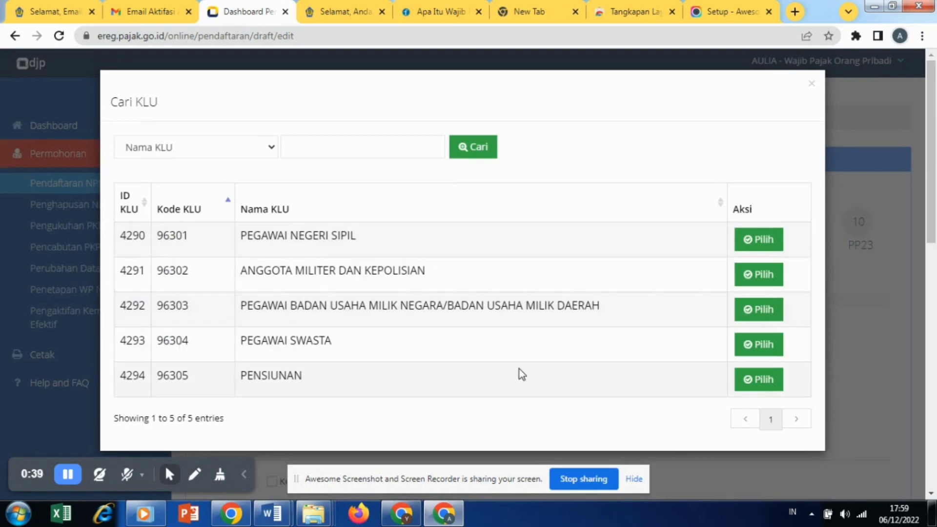
left_click(758, 344)
scroll(934, 258, "down", 4)
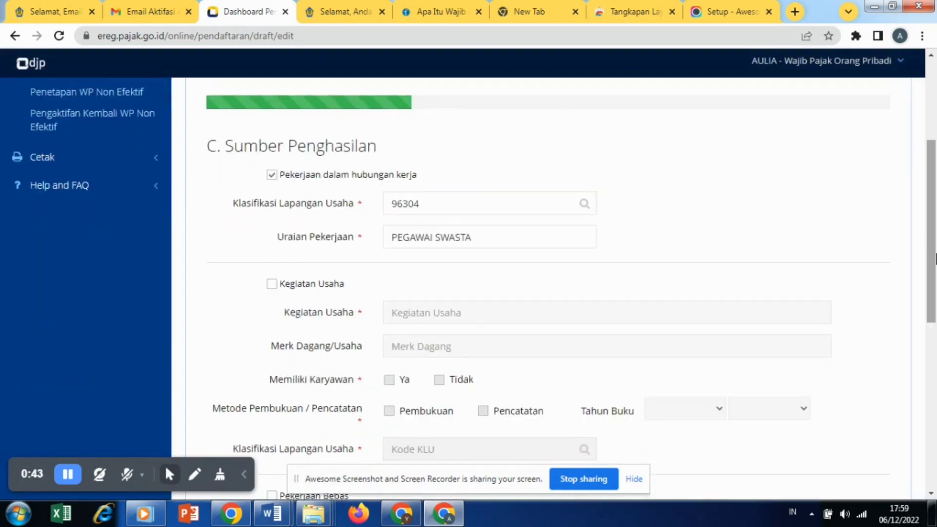
Add Kegiatan Usaha income with no employees, Pencatatan bookkeeping and KLU 01120 PERTANIAN PADI.
left_click(285, 288)
left_click(448, 312)
type("pertanian")
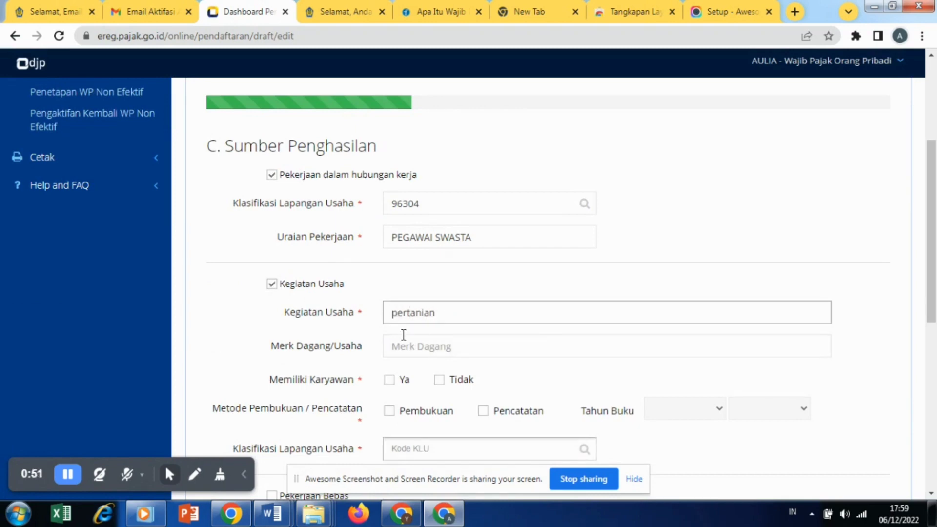
left_click(448, 380)
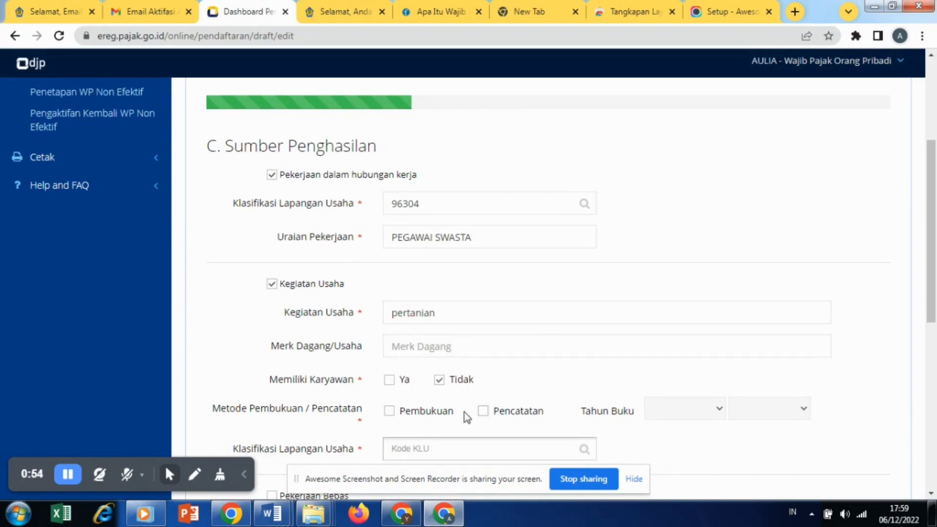
left_click(503, 415)
scroll(635, 342, "down", 3)
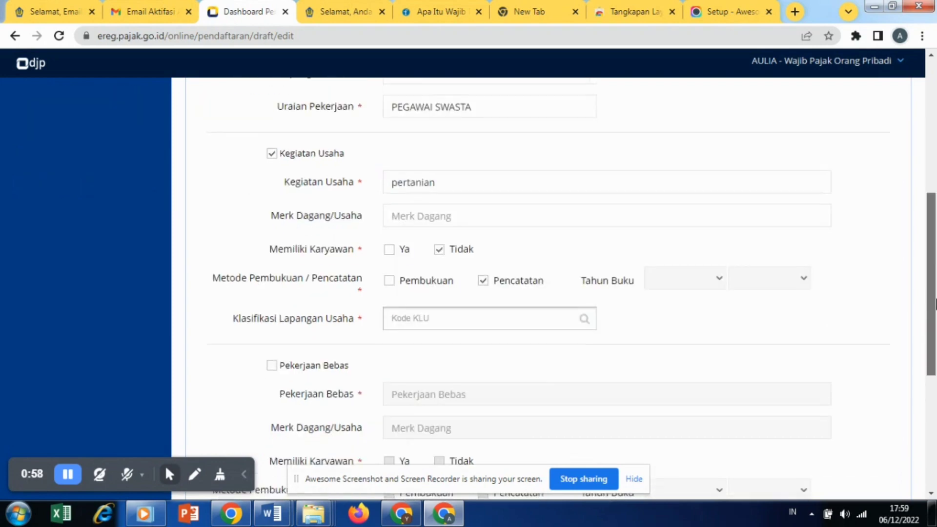
left_click(584, 308)
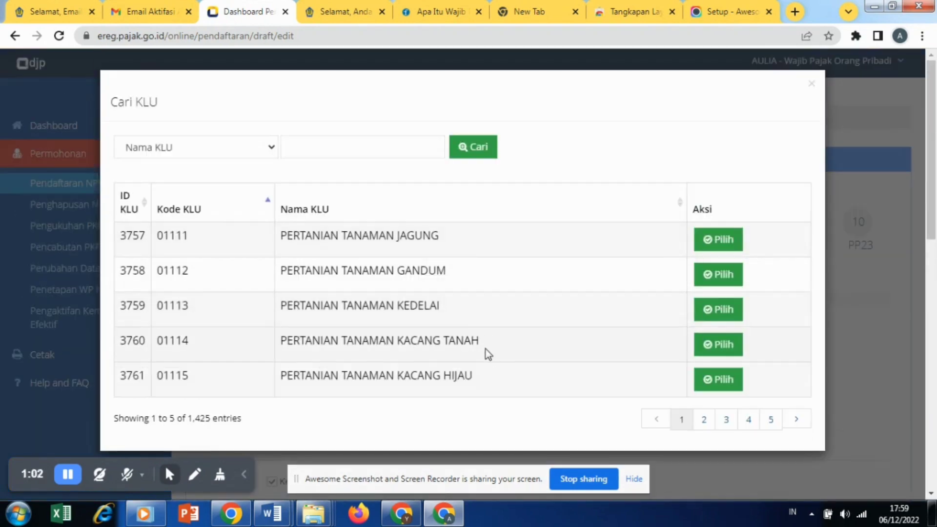
left_click(709, 420)
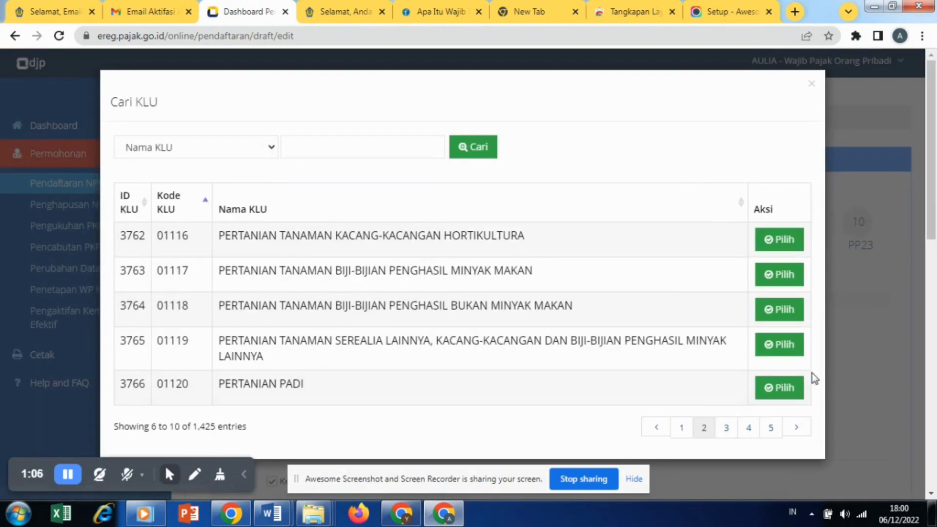
left_click(780, 385)
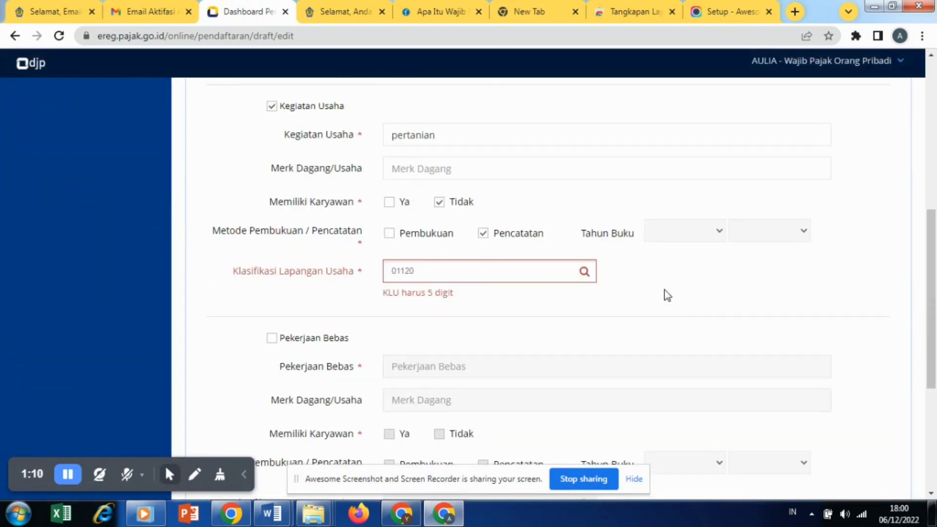
left_click(583, 271)
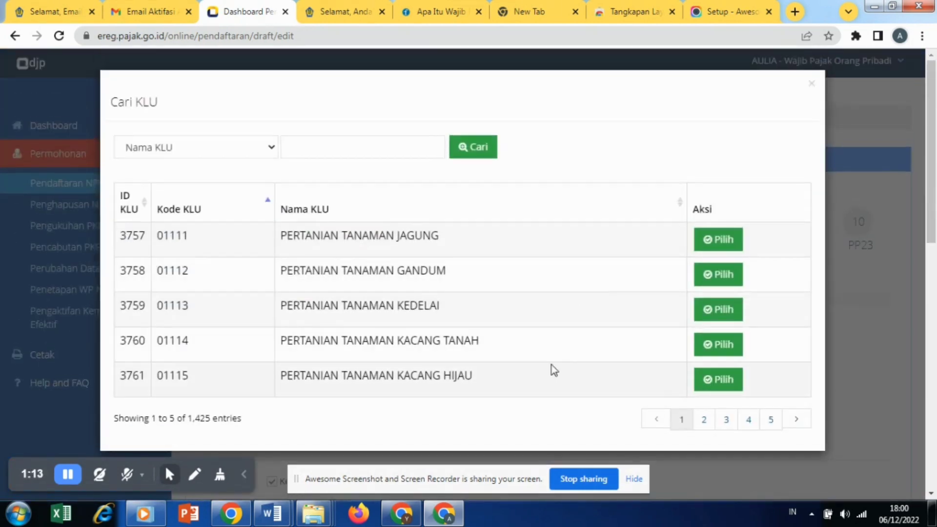
left_click(705, 427)
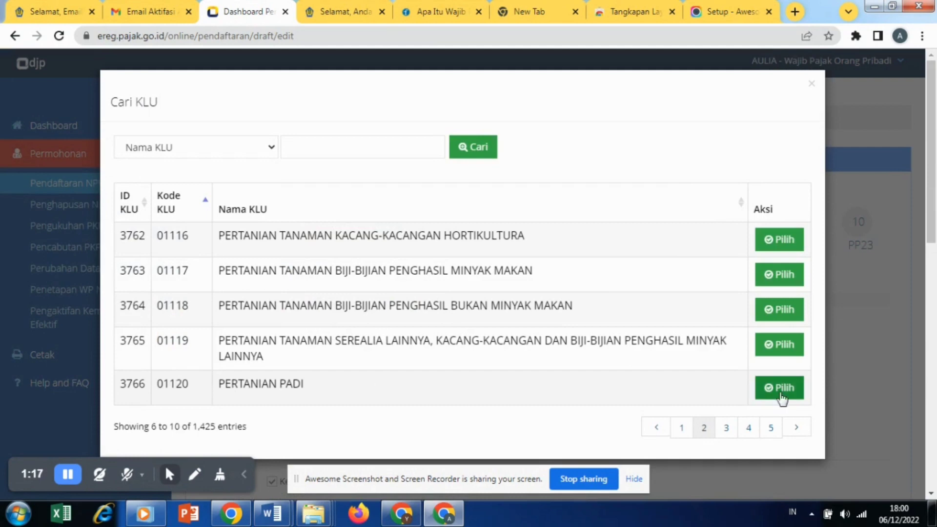
left_click(779, 387)
left_click_drag(934, 227, 934, 397)
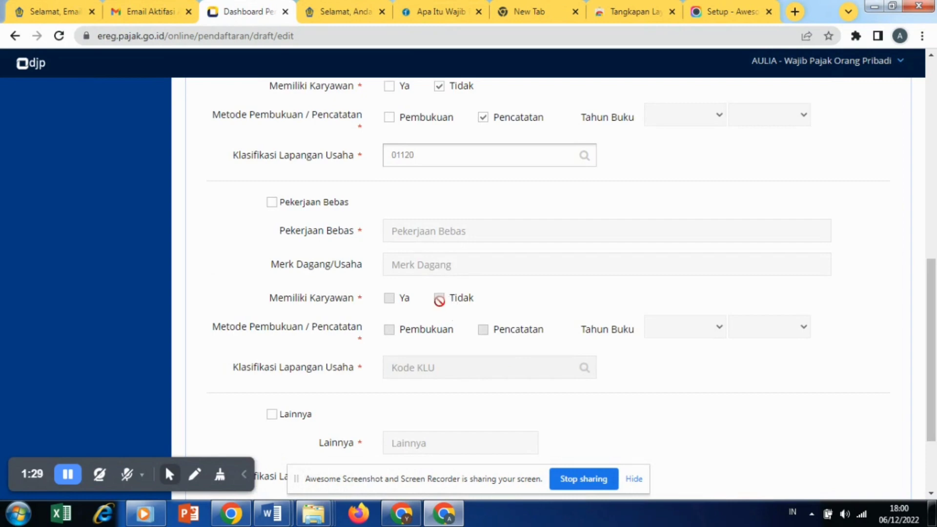
Add Pekerjaan Bebas income using Pencatatan and KLU 01120 PERTANIAN PADI.
left_click(266, 203)
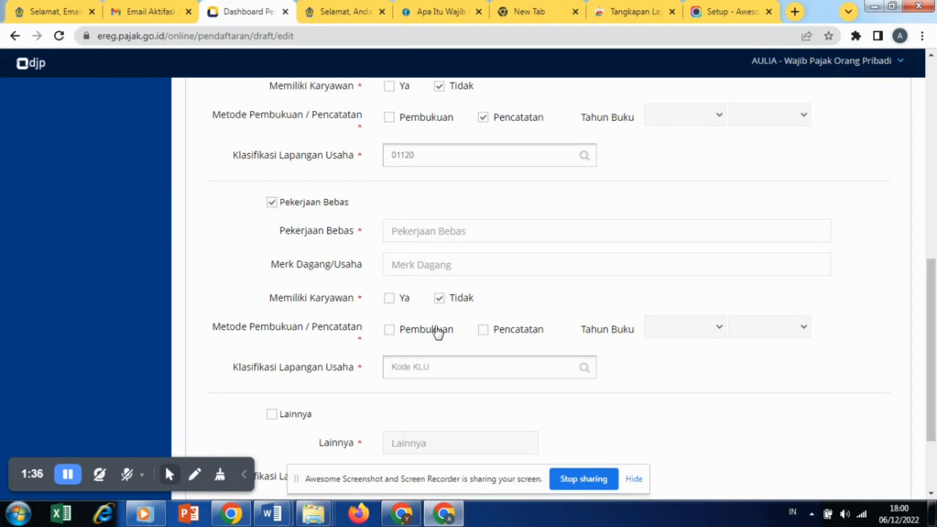
left_click(488, 329)
left_click(502, 372)
left_click(704, 419)
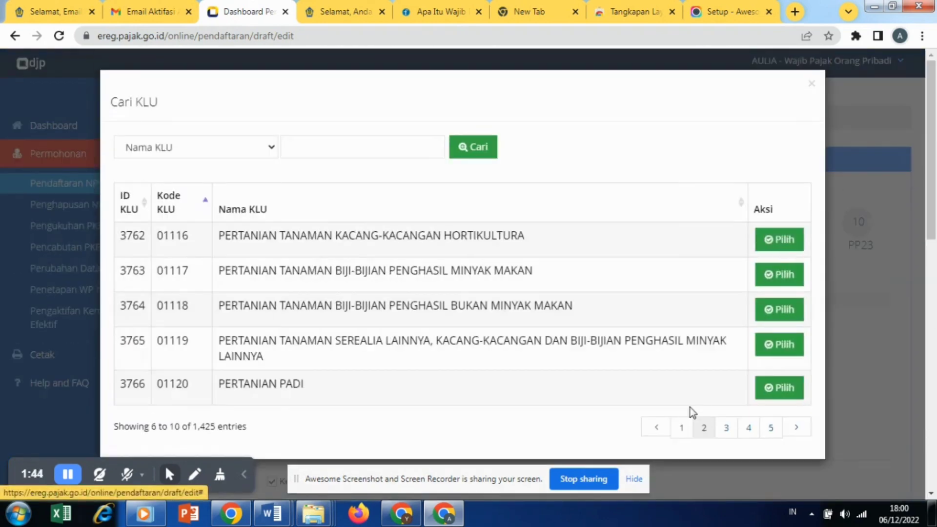
left_click(775, 388)
left_click_drag(931, 185, 934, 334)
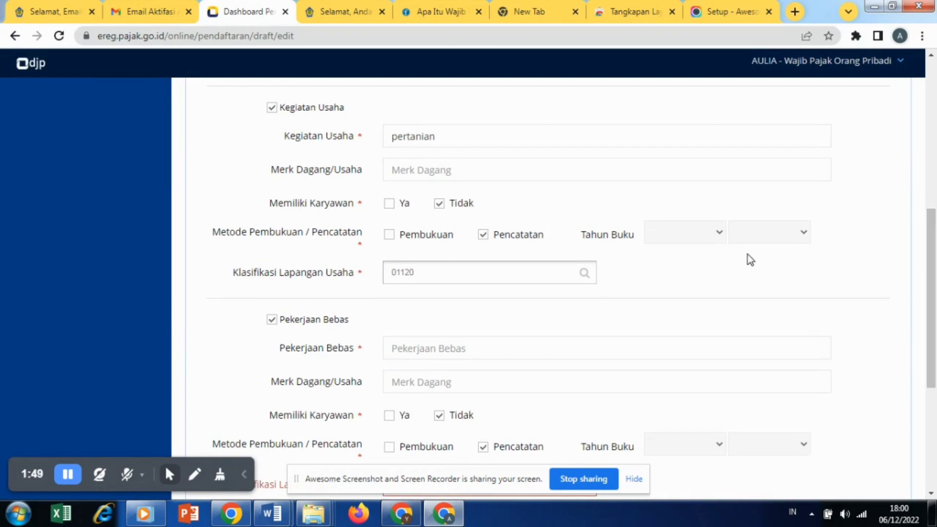
scroll(732, 386, "down", 5)
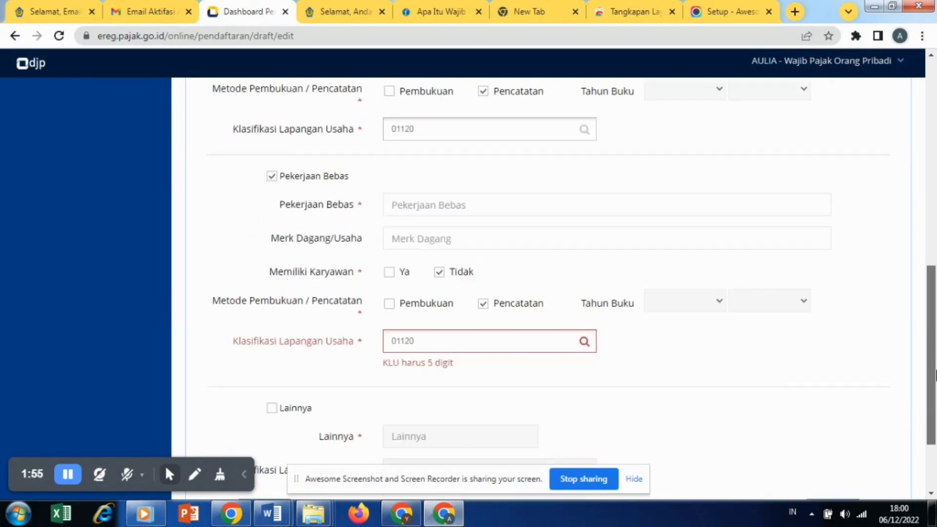
Add Lainnya income described as 'pertanian' with KLU 01120 PERTANIAN PADI.
left_click(271, 300)
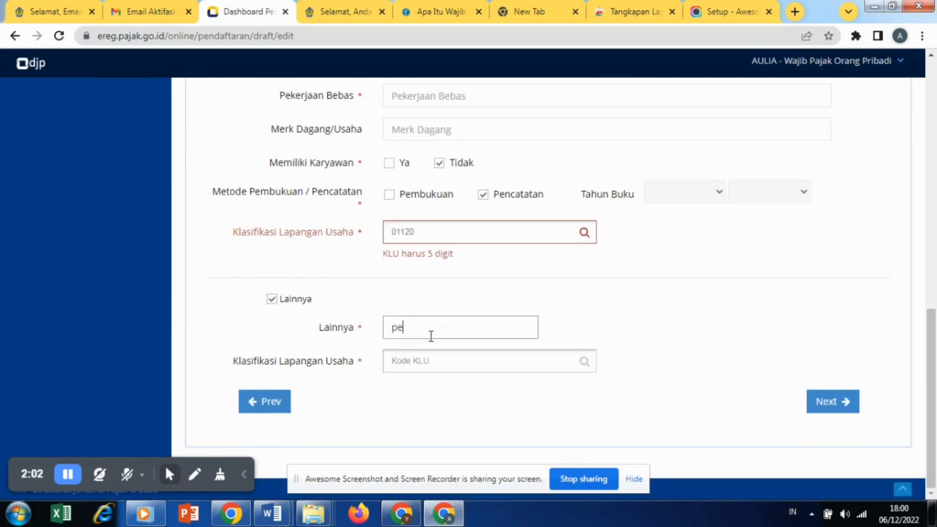
left_click(431, 336)
type("pertanian")
left_click(430, 364)
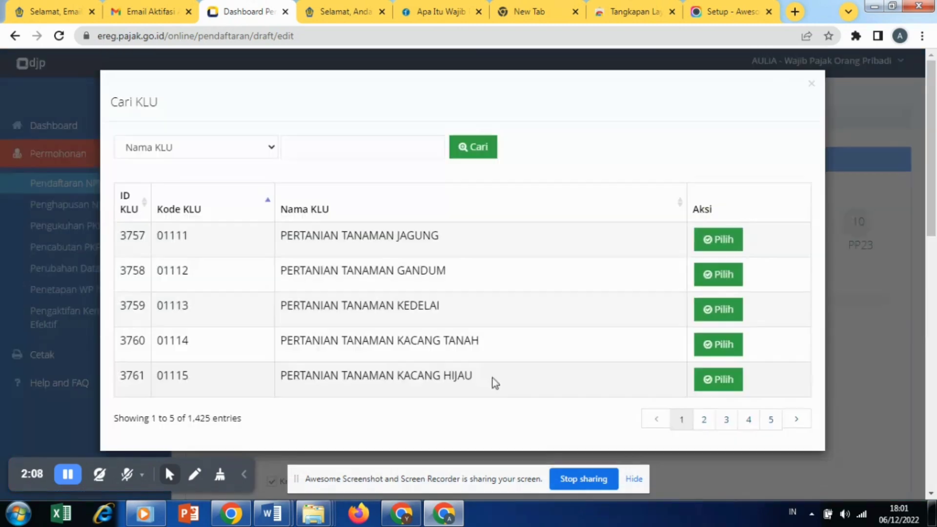
left_click(701, 425)
left_click(762, 394)
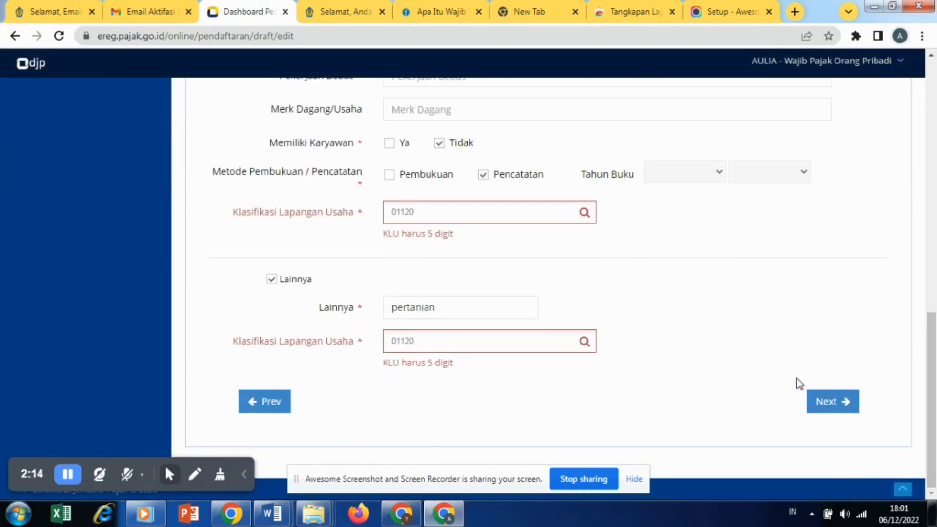
Fill in the missing freelance job description flagged when trying to continue.
left_click(830, 402)
left_click_drag(932, 336, 926, 249)
left_click(609, 285)
type("petani")
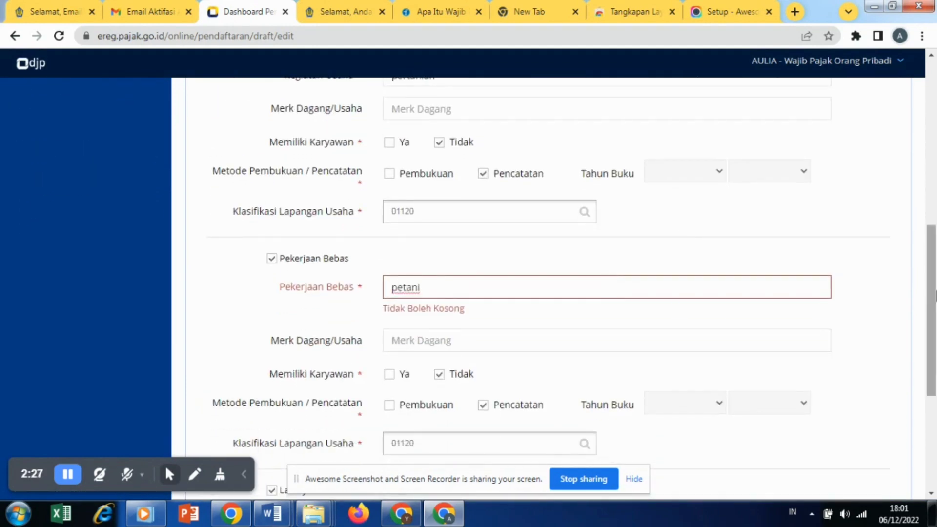
scroll(858, 342, "down", 5)
Continue to the home address step and enter SUKA BANJAR as the street.
left_click(832, 352)
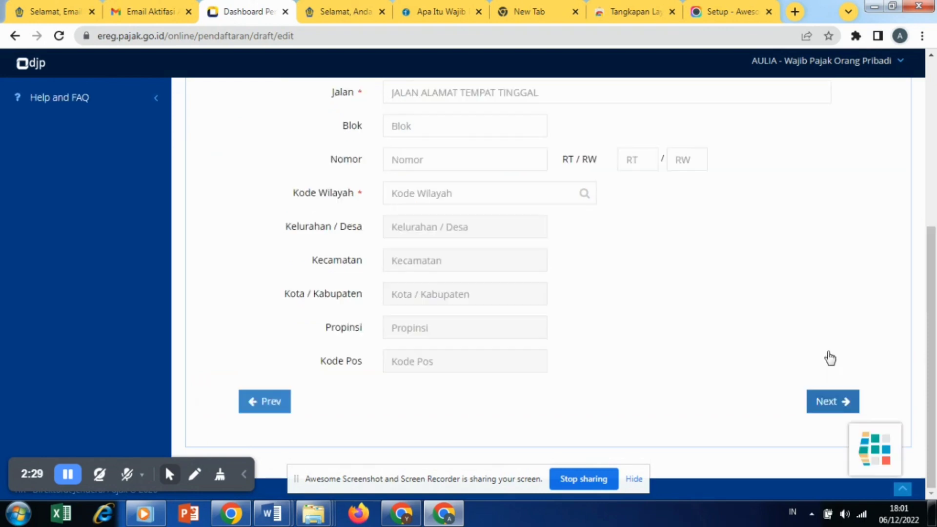
left_click_drag(919, 144, 931, 218)
left_click(742, 253)
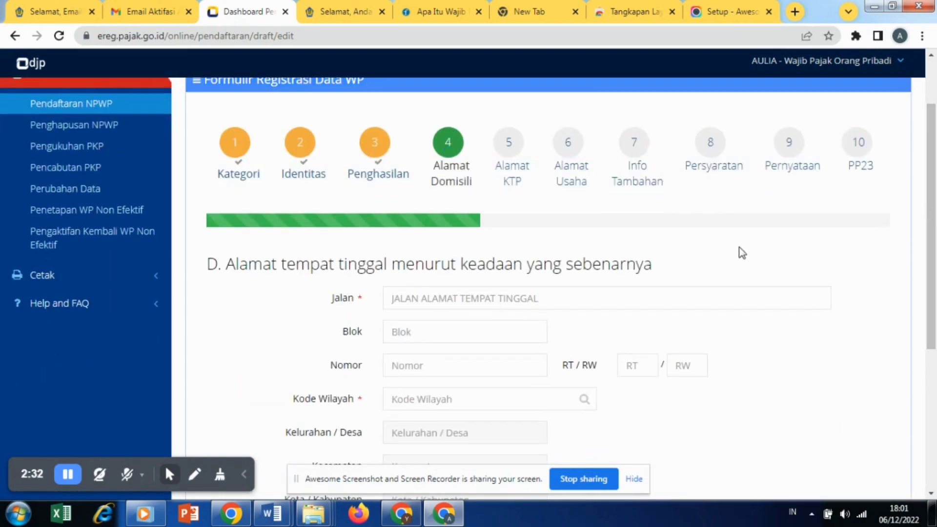
left_click(501, 301)
type("SUKA BANJAR")
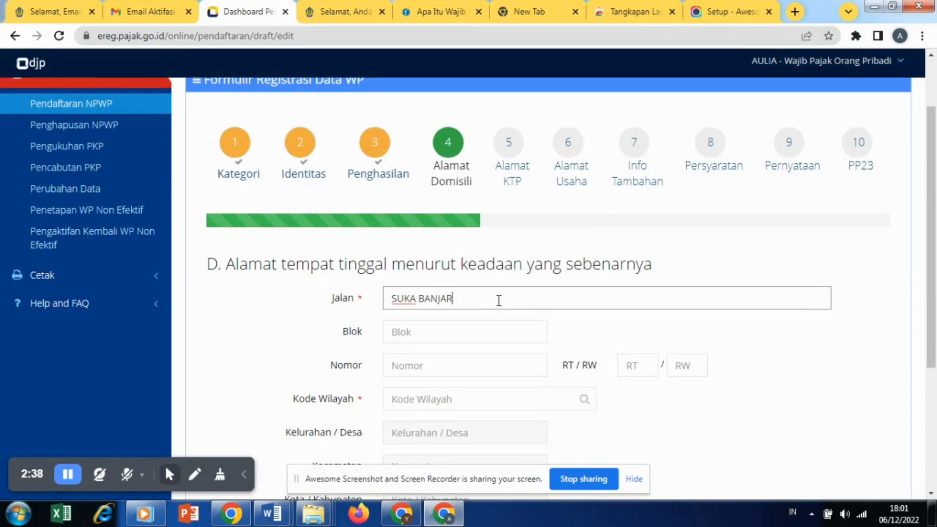
left_click(469, 331)
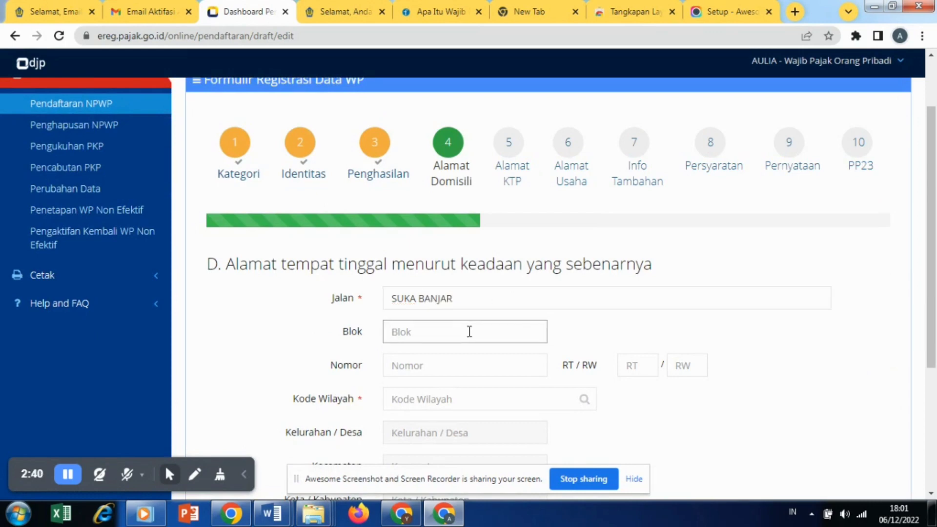
Search Kecamatan 'gunung alip', pick the SUKA BANJAR region code, and continue to Alamat KTP.
left_click(450, 399)
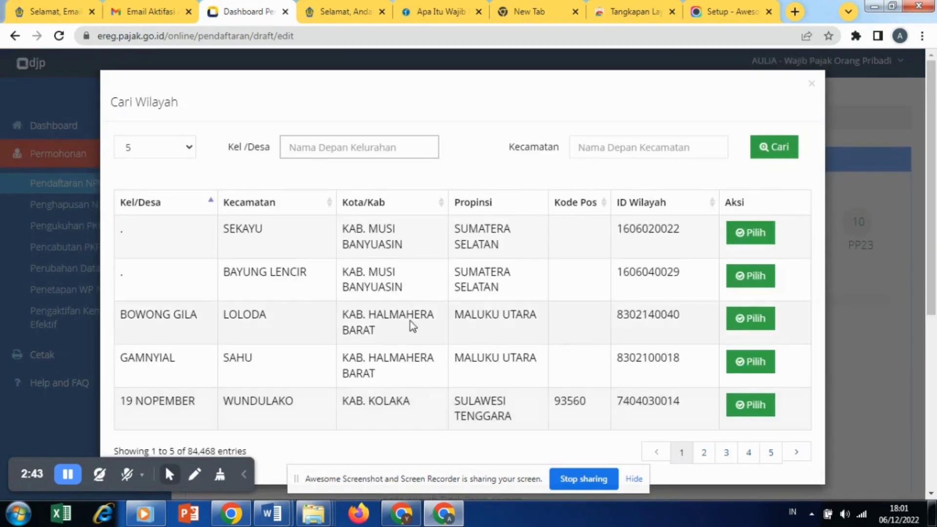
type("suka banjar")
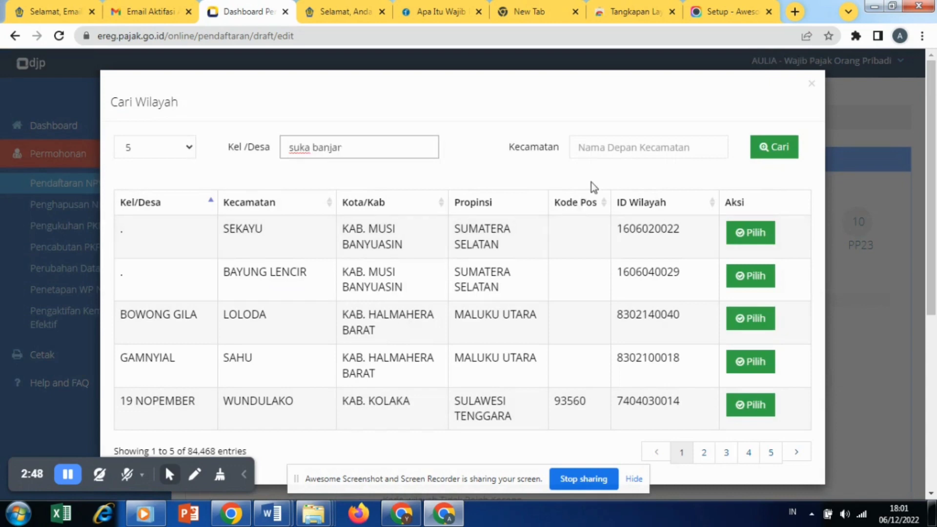
left_click(661, 150)
type("gunung alip")
left_click(768, 149)
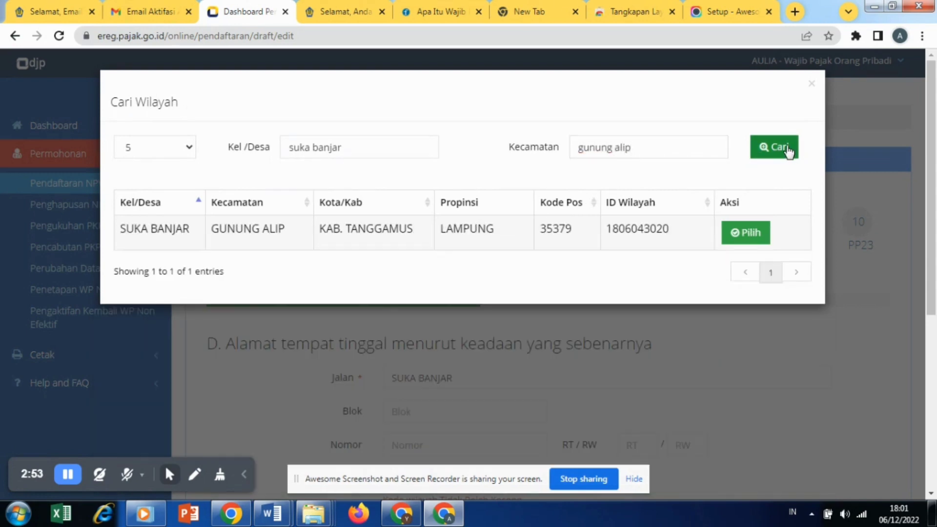
left_click(730, 232)
left_click_drag(934, 172, 934, 334)
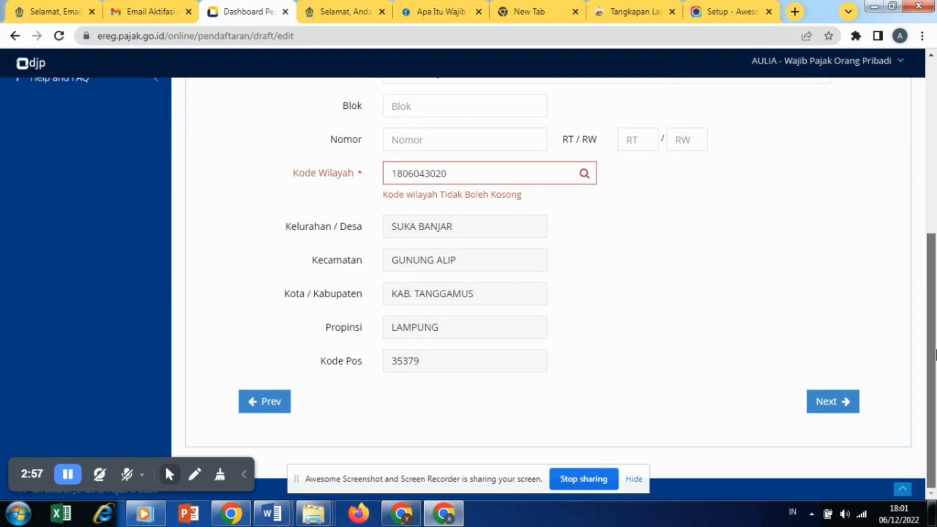
left_click(847, 408)
left_click_drag(933, 96, 933, 173)
left_click_drag(464, 239, 338, 242)
Make the KTP address the same as the home address.
left_click(271, 222)
scroll(272, 224, "down", 5)
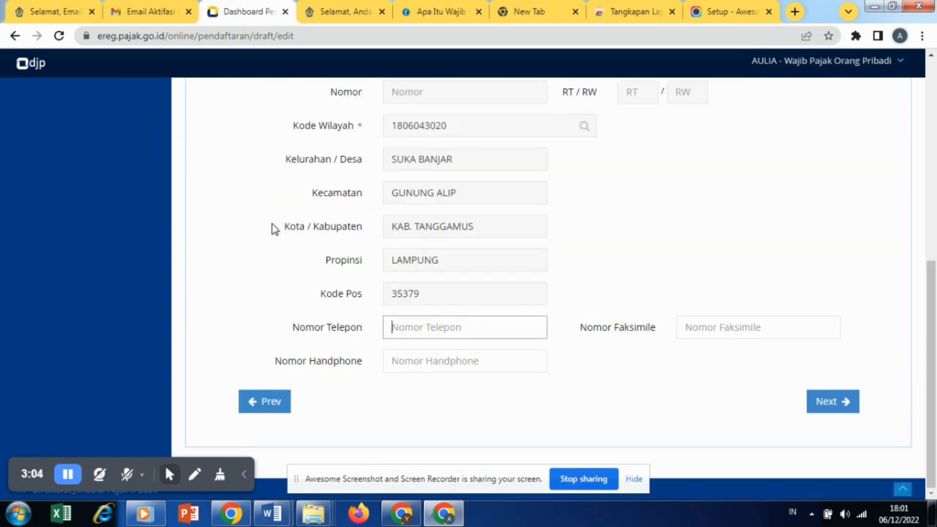
left_click(830, 401)
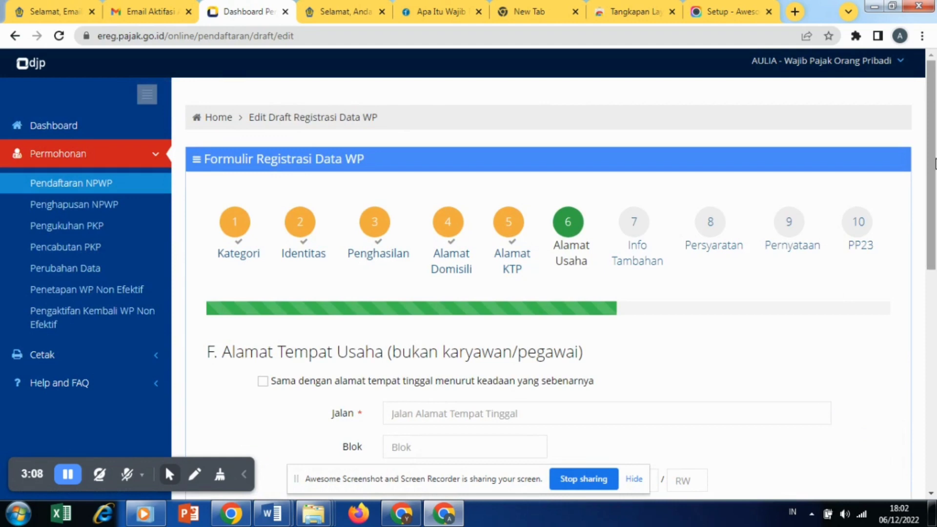
Make the business address the same as the home address.
scroll(615, 258, "down", 3)
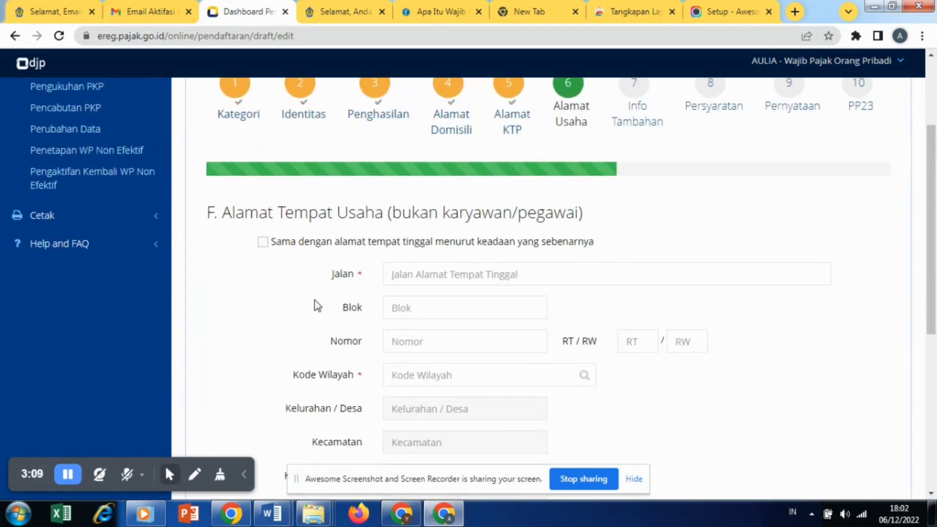
left_click(262, 244)
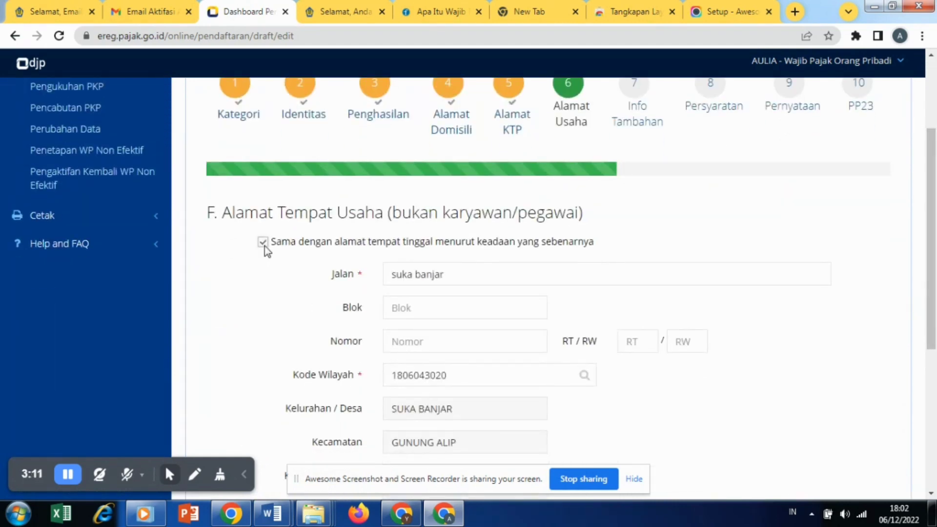
left_click_drag(931, 221, 935, 285)
left_click(844, 401)
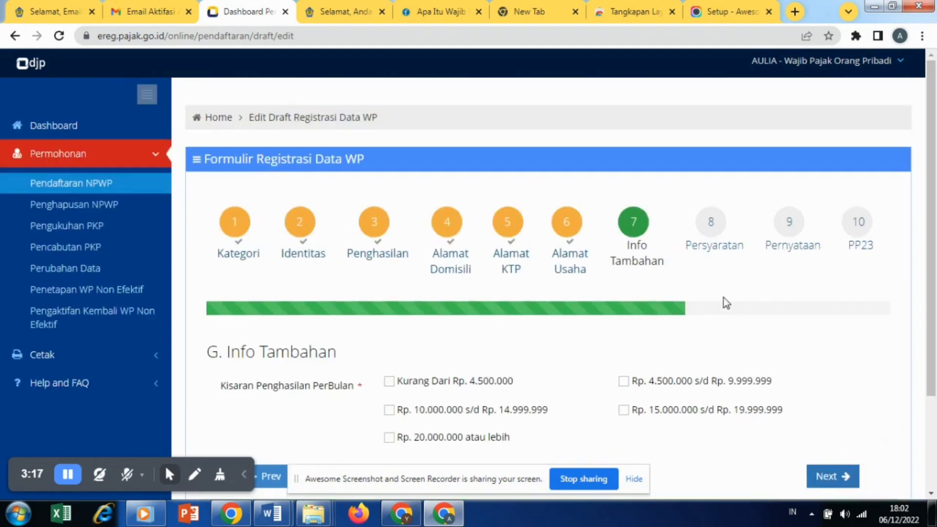
Set monthly income to Kurang Dari Rp. 4.500.000 and go to the requirements step.
left_click(390, 383)
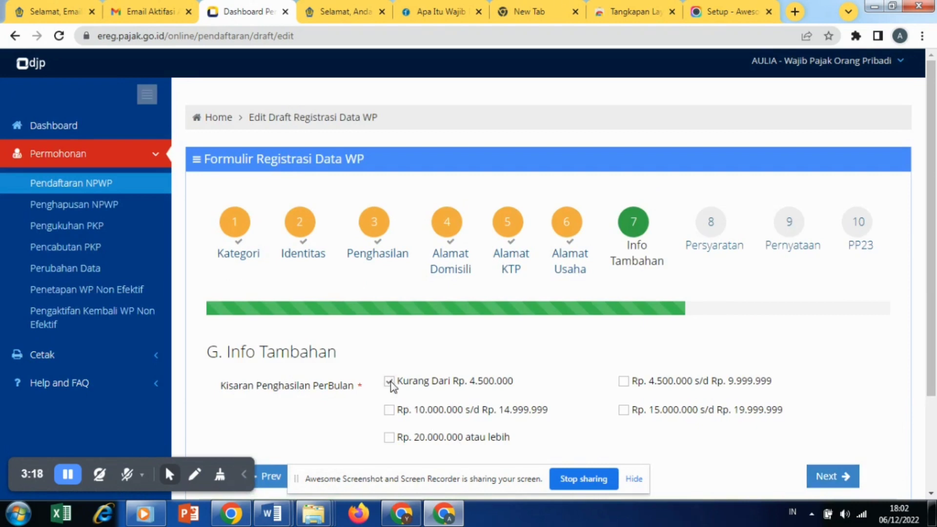
scroll(729, 285, "down", 2)
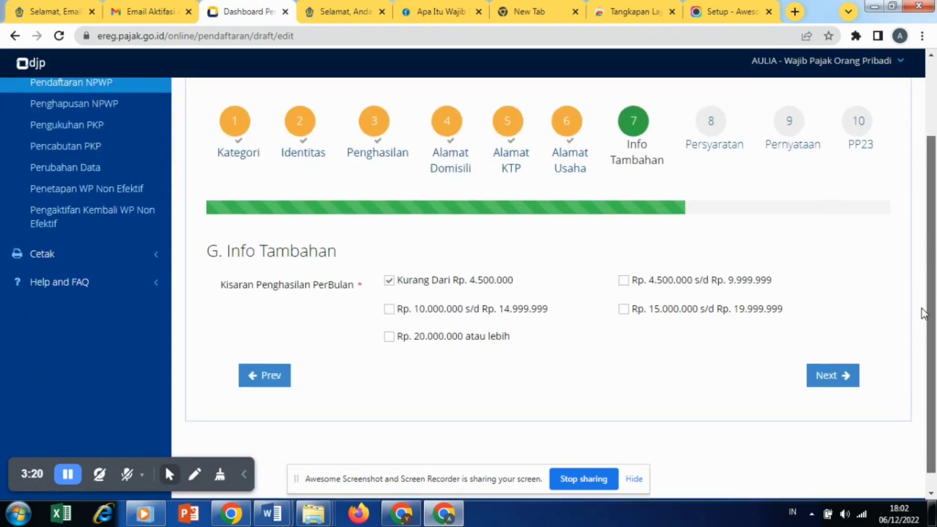
left_click(849, 375)
Continue past Persyaratan to the Pernyataan statement step.
scroll(934, 230, "down", 3)
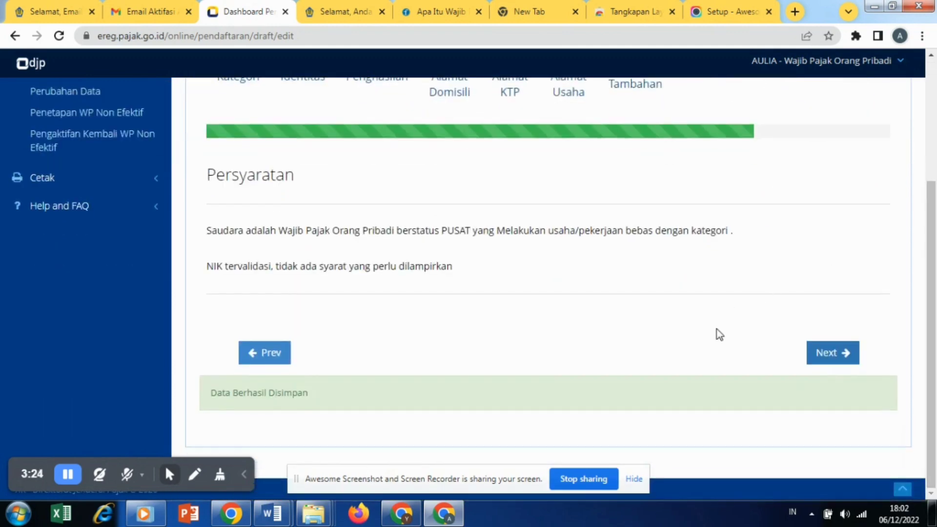
left_click(824, 356)
scroll(933, 286, "down", 2)
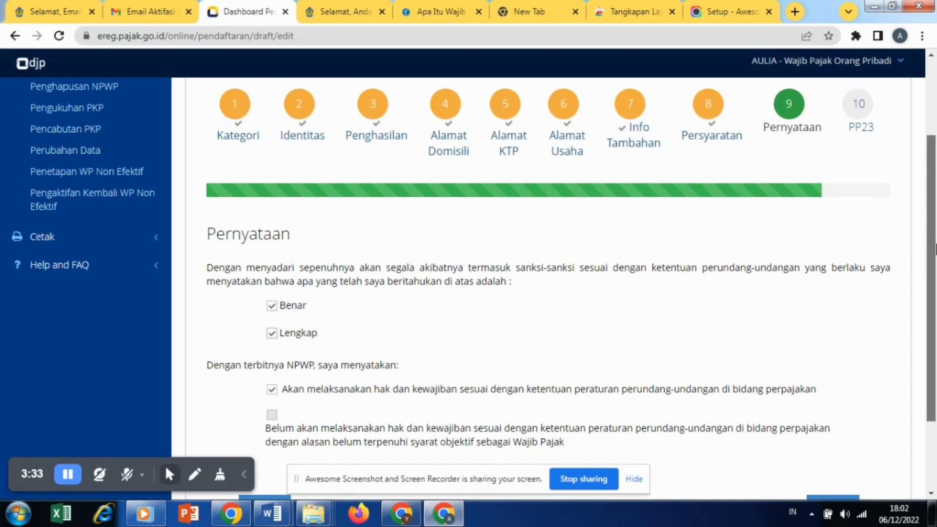
scroll(933, 292, "down", 2)
left_click_drag(935, 290, 936, 314)
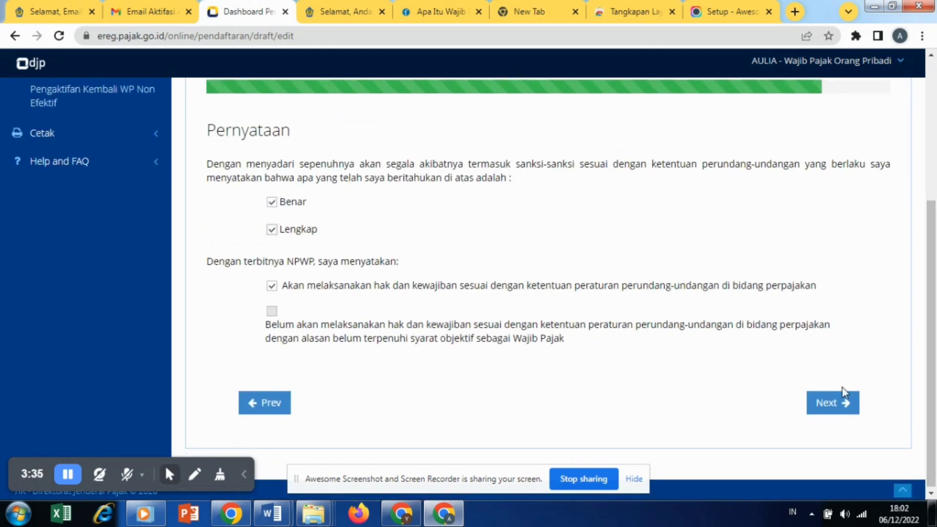
Choose the 0.5% PP23 final tax option and confirm saving the registration form.
left_click(844, 403)
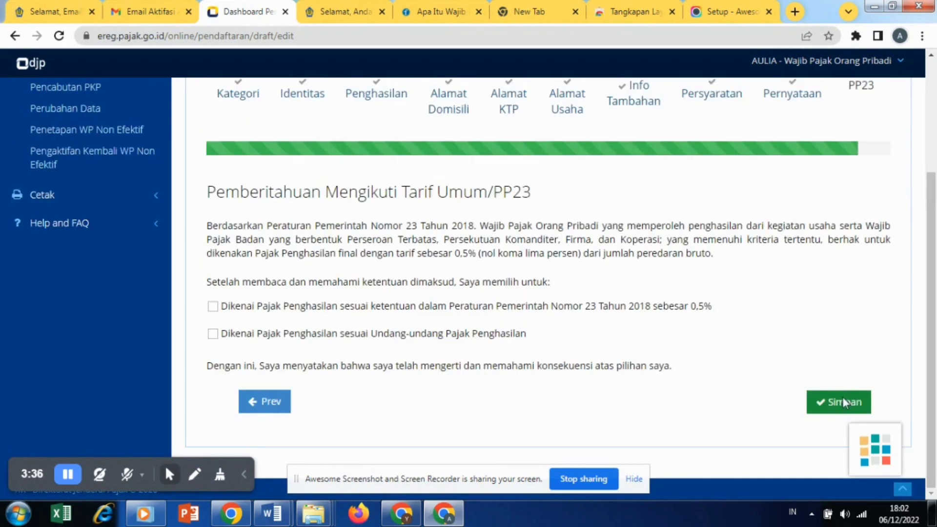
left_click_drag(936, 189, 936, 271)
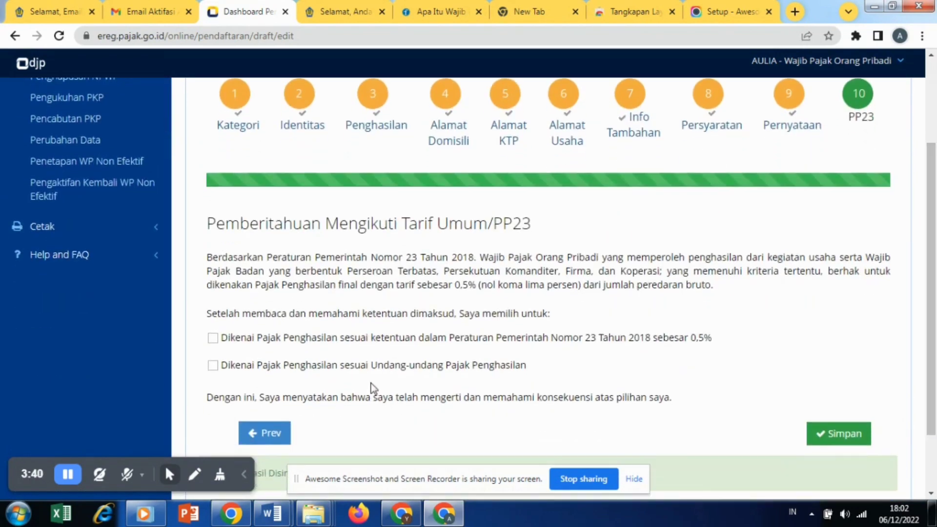
left_click(212, 340)
left_click(838, 432)
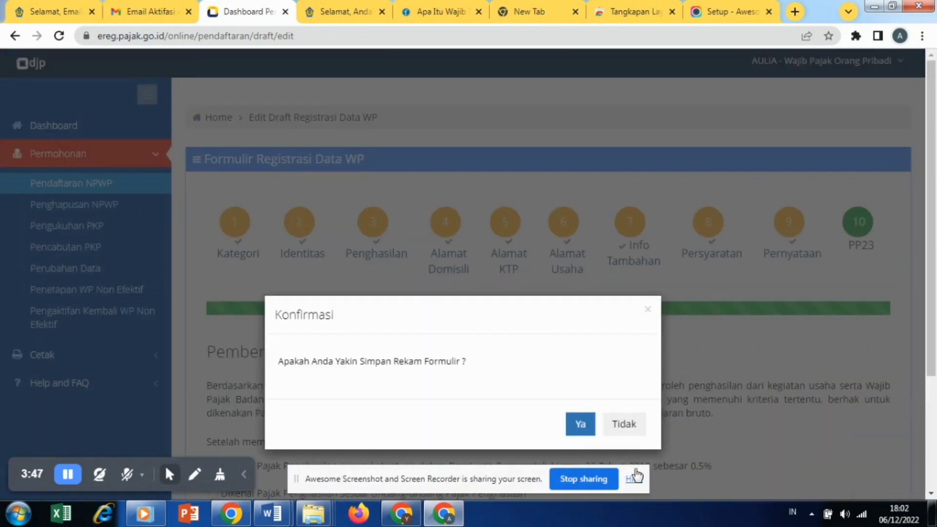
left_click(584, 426)
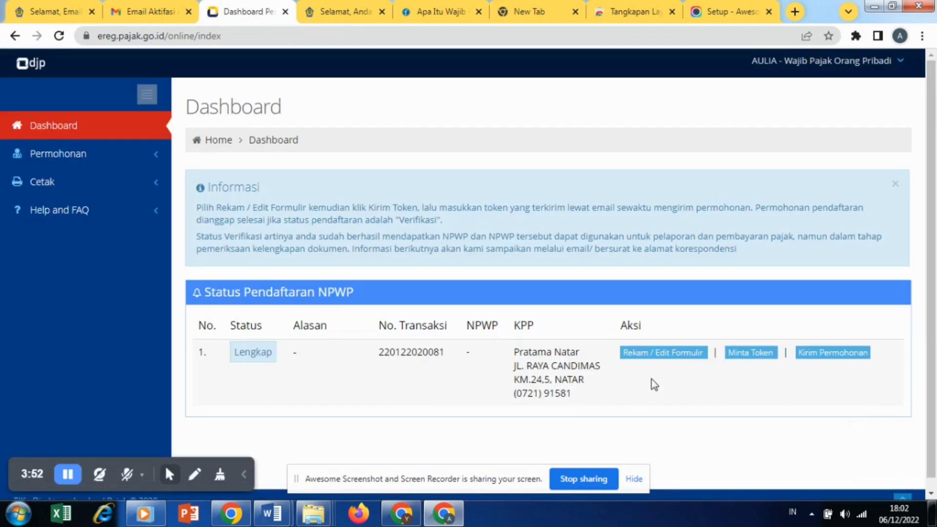
Request the submission token by email after solving the captcha, then dismiss the Sukses notice.
left_click(735, 354)
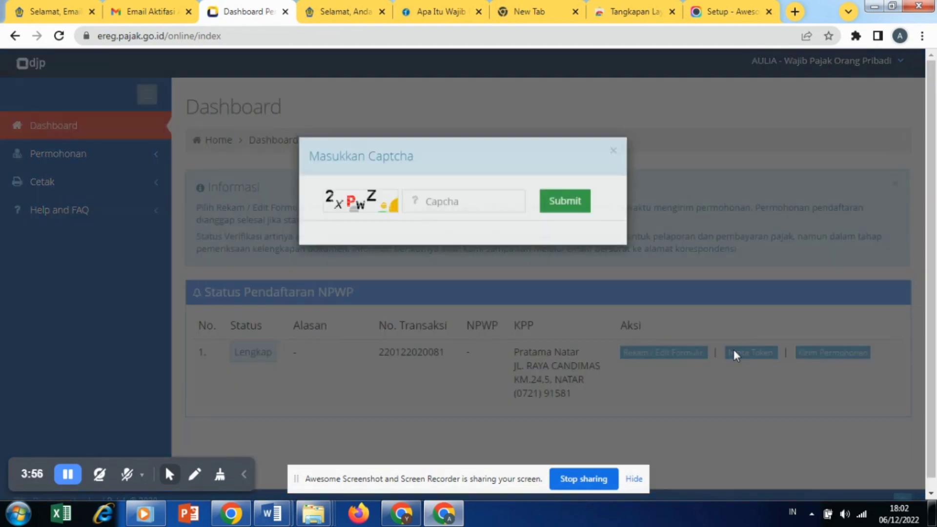
left_click(500, 199)
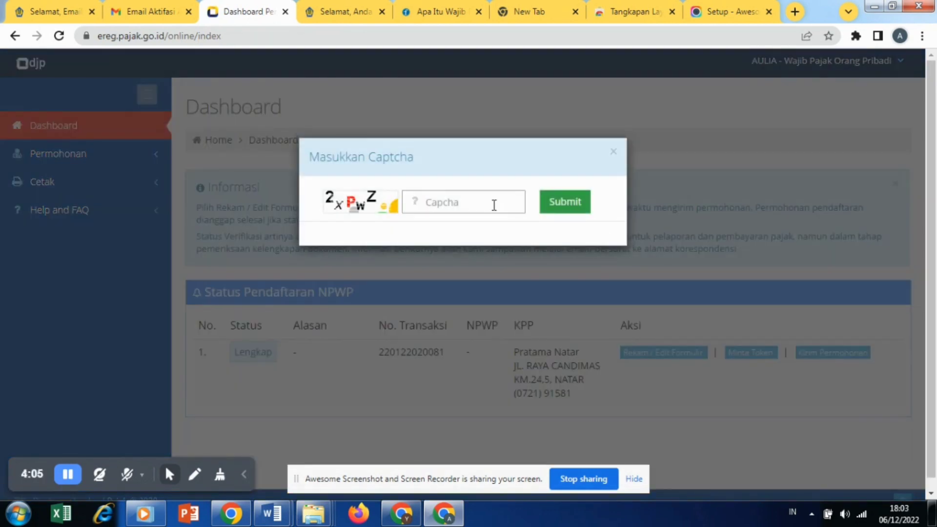
type("2x")
type("PwZ")
left_click(556, 206)
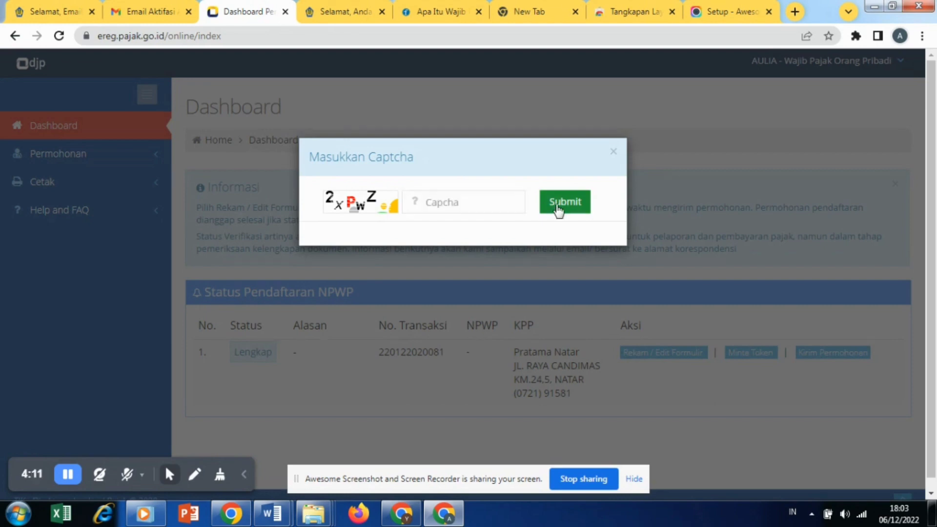
left_click(624, 249)
left_click(825, 61)
left_click(899, 36)
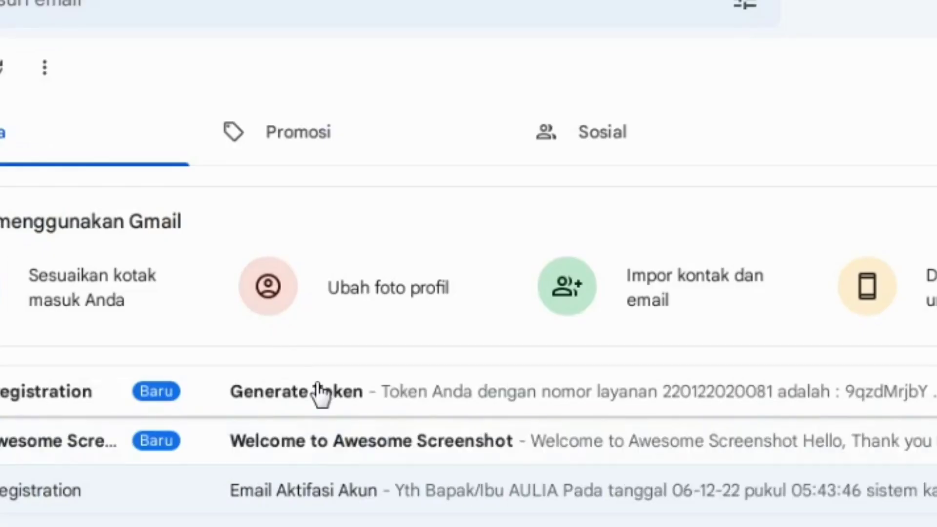
Copy the token from the Generate Token email in Gmail.
left_click(318, 392)
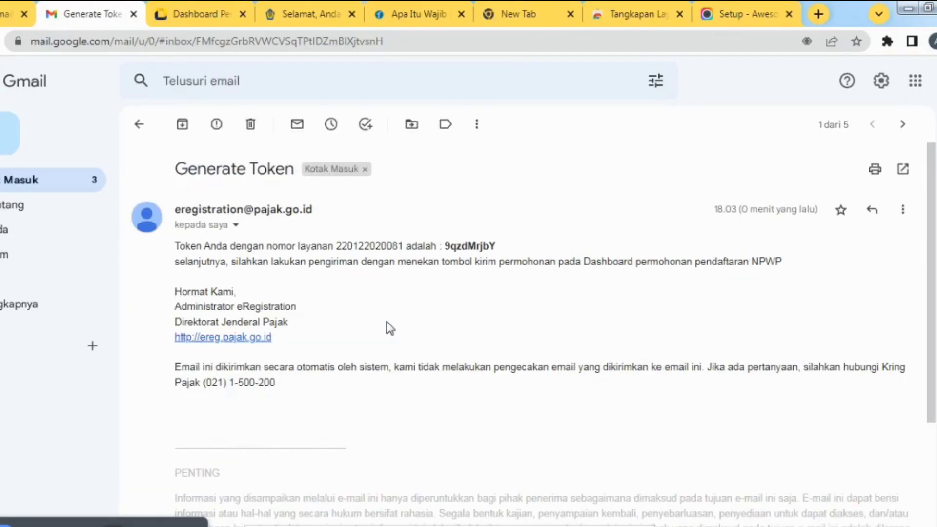
left_click_drag(444, 245, 496, 245)
key("ctrl+c")
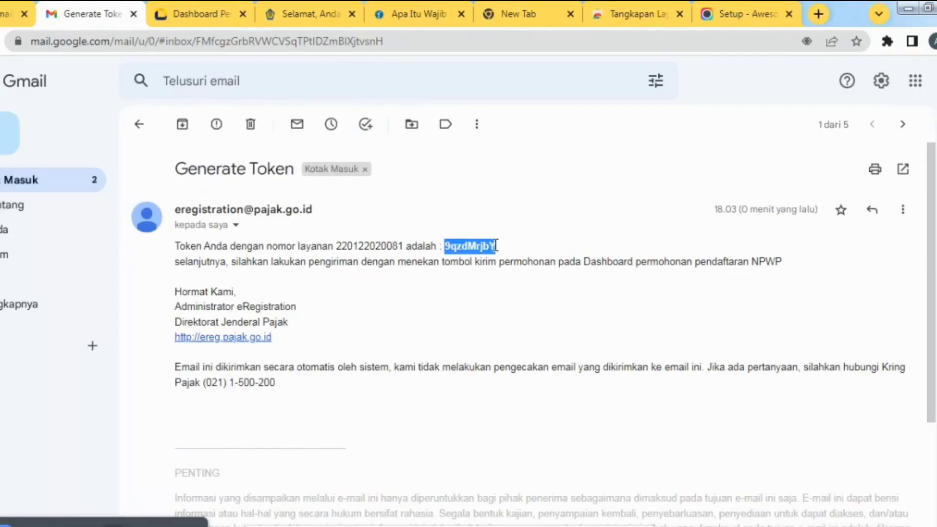
left_click(200, 13)
Send the registration request with both statements agreed and the copied token pasted in.
left_click(818, 358)
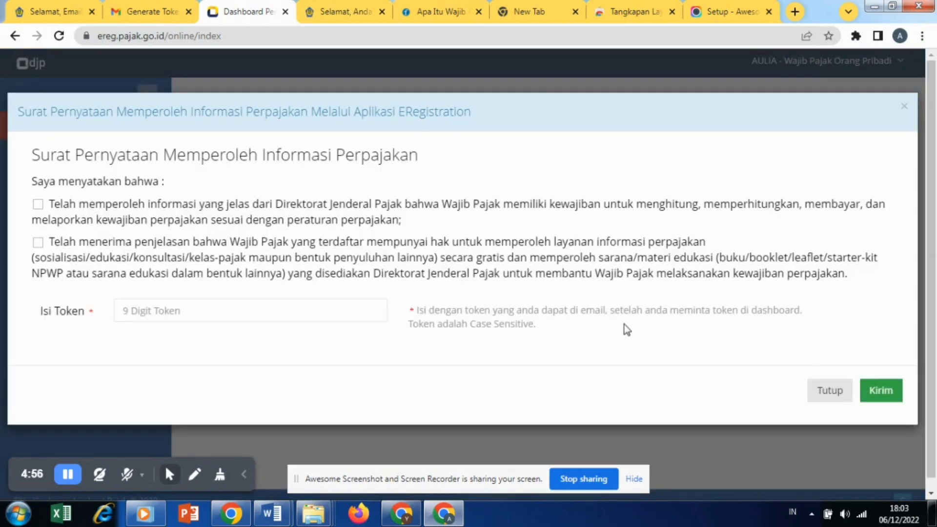
left_click(37, 204)
left_click(38, 242)
left_click(157, 310)
key("ctrl+v")
left_click(878, 405)
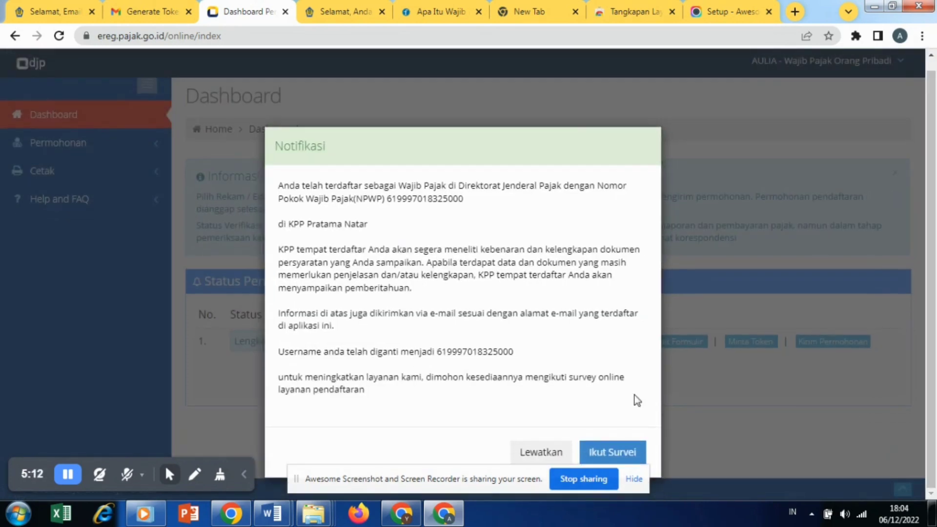
left_click(535, 451)
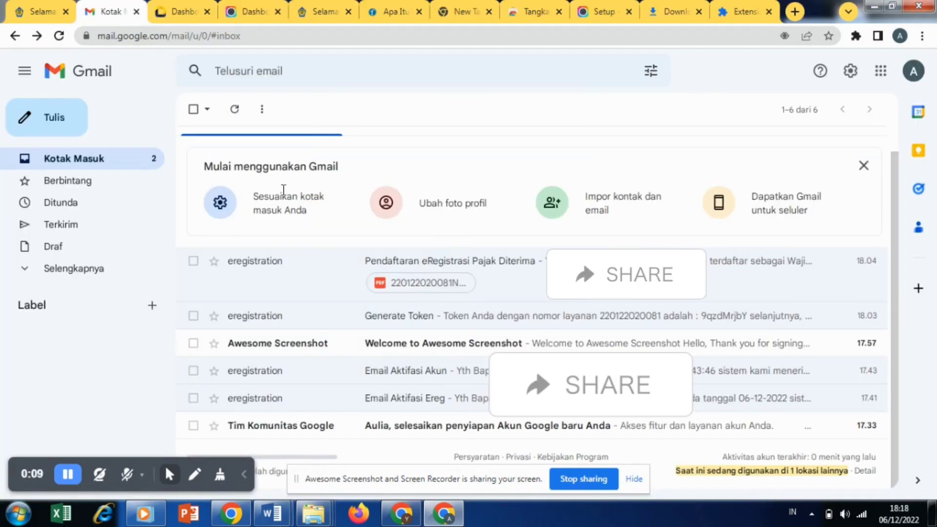
Open the 'Pendaftaran eRegistrasi Pajak Diterima' email and scroll down to its NPWP card PDF attachment.
left_click(355, 278)
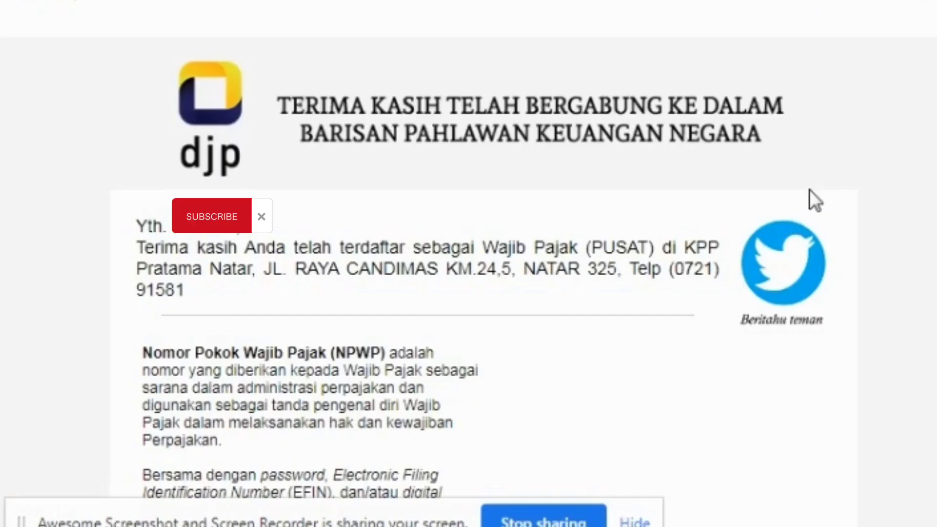
scroll(809, 189, "down", 8)
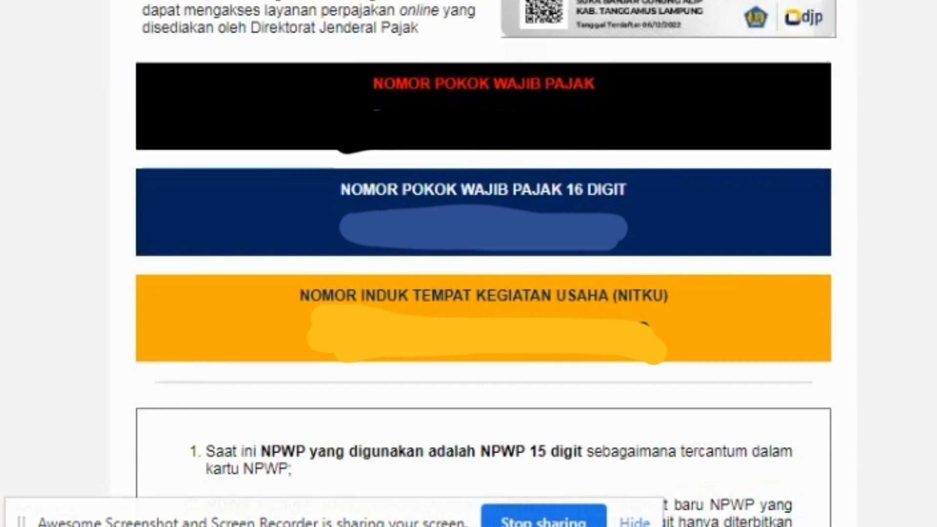
scroll(483, 264, "down", 15)
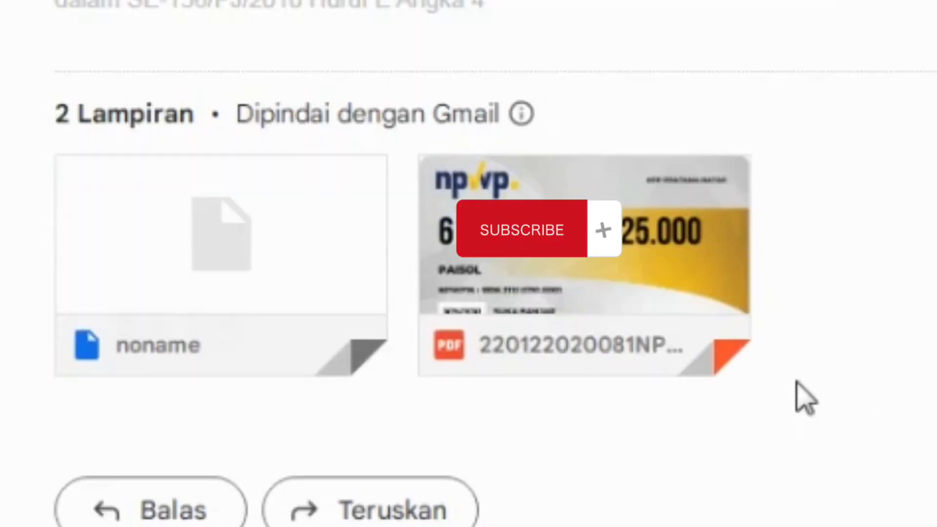
mouse_move(738, 319)
mouse_move(246, 251)
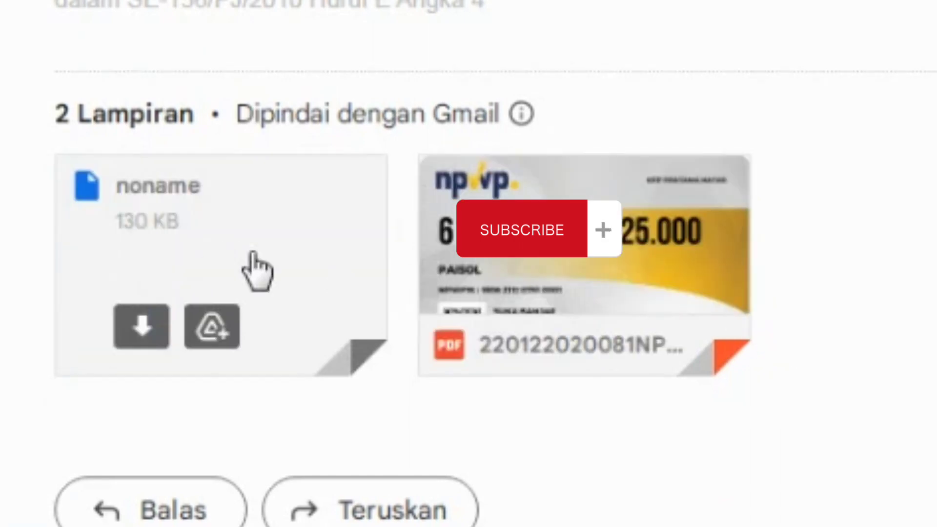
mouse_move(488, 266)
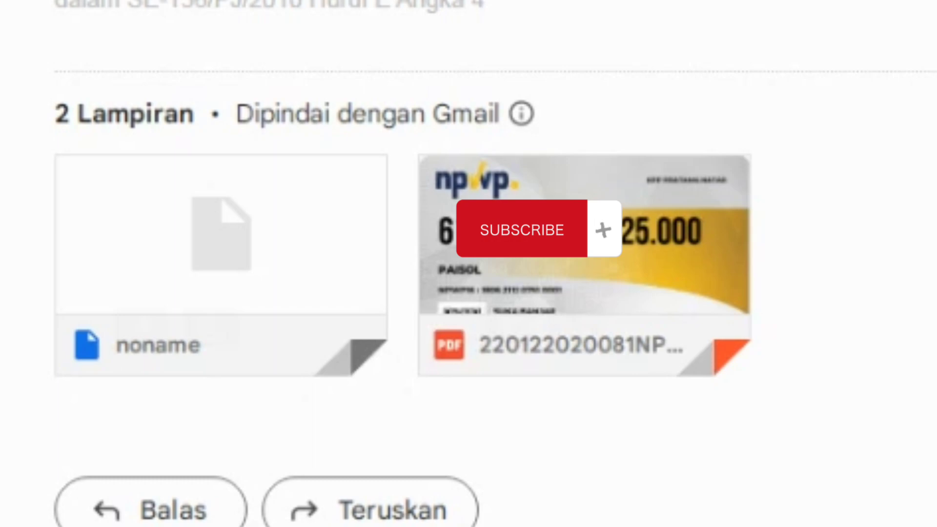